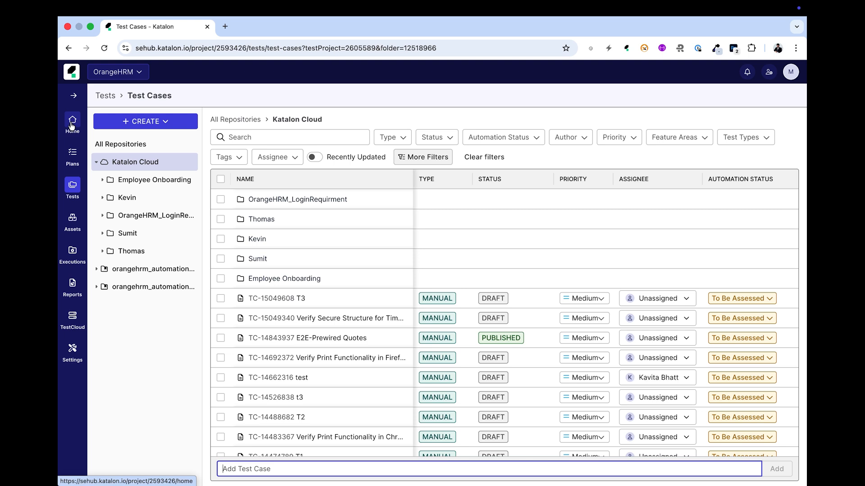
Step: Go to the admin area's System Configurations and show the Application Under Test list
left_click(72, 125)
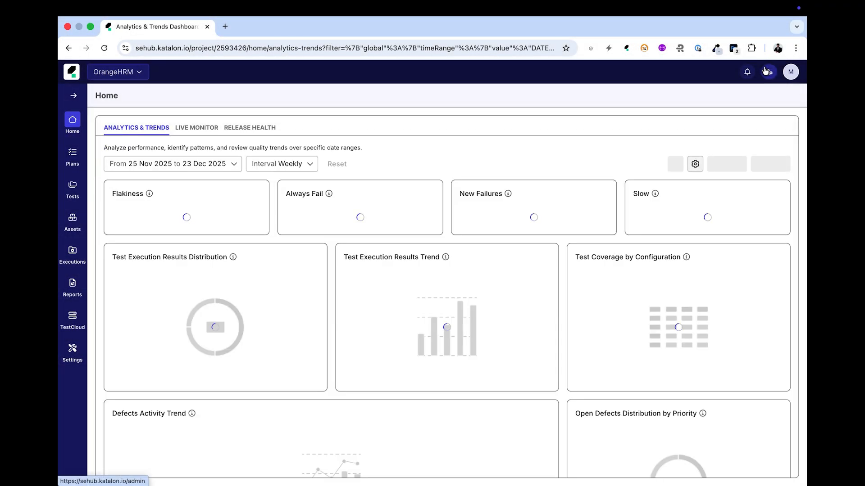
left_click(769, 71)
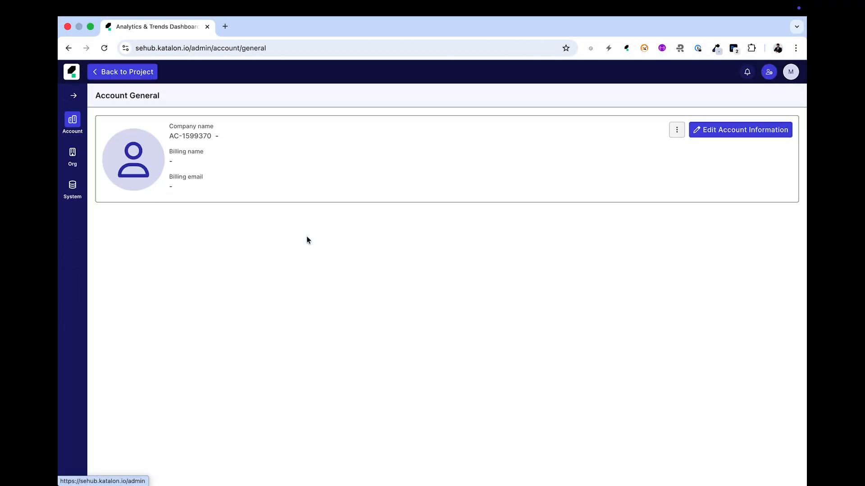
mouse_move(72, 188)
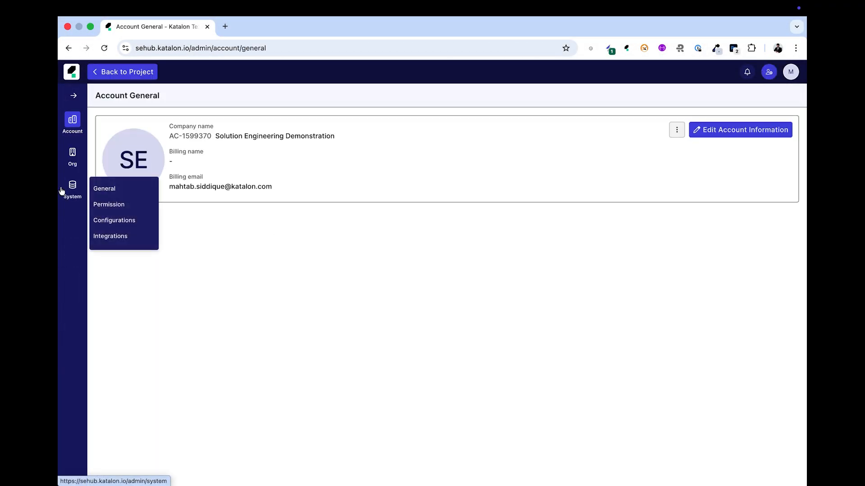
left_click(138, 219)
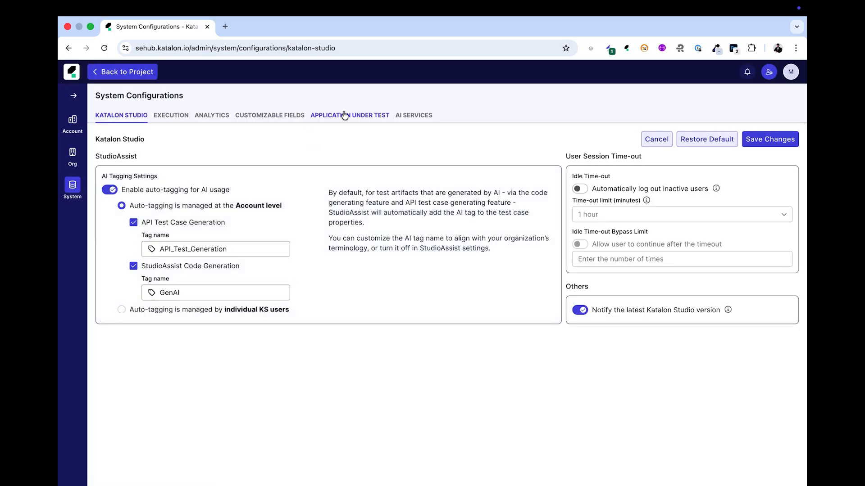
left_click(345, 116)
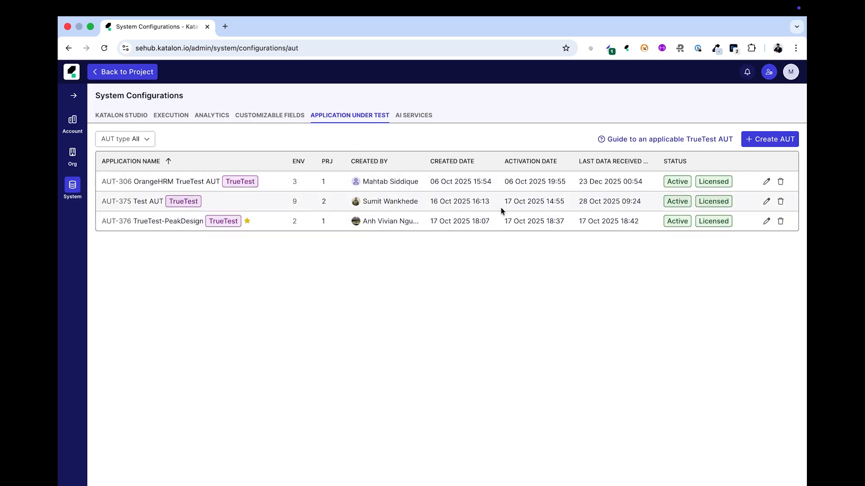
Step: Review the form for creating an application under test, including its application types, and return to the list without creating one
left_click(770, 140)
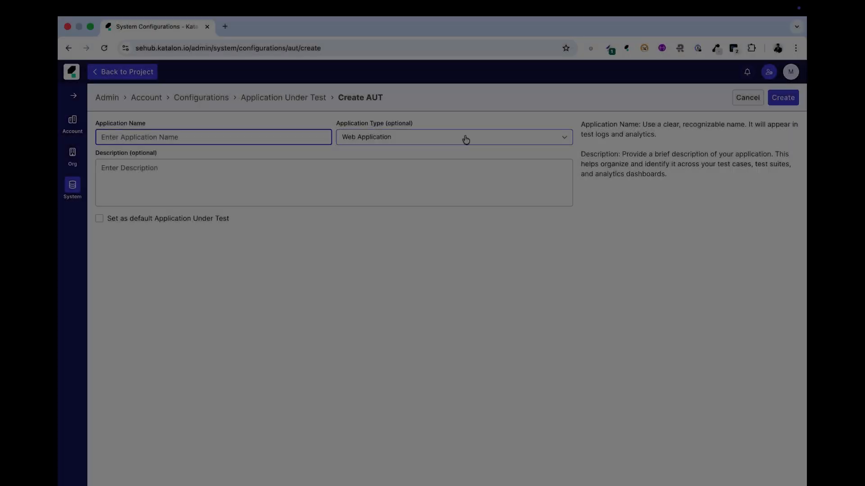
left_click(466, 139)
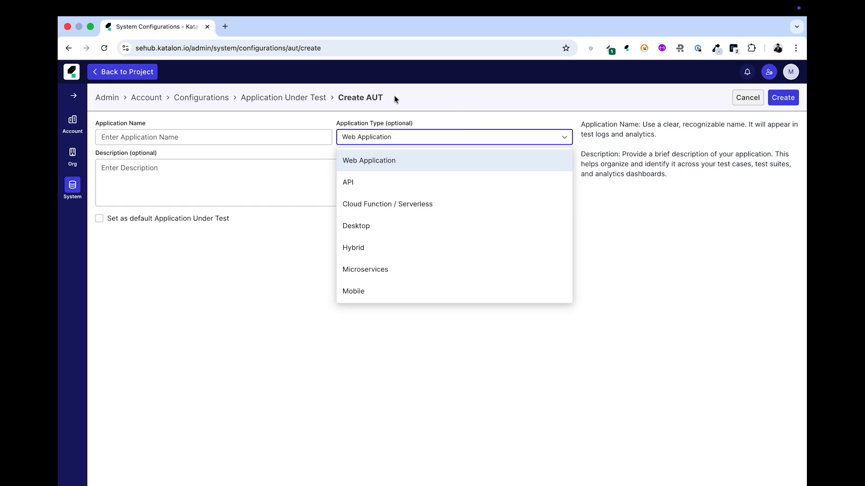
left_click(199, 168)
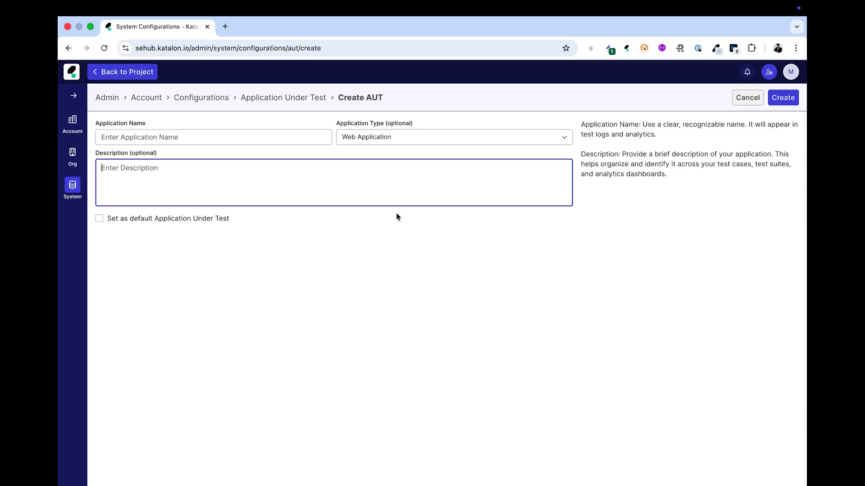
left_click(311, 98)
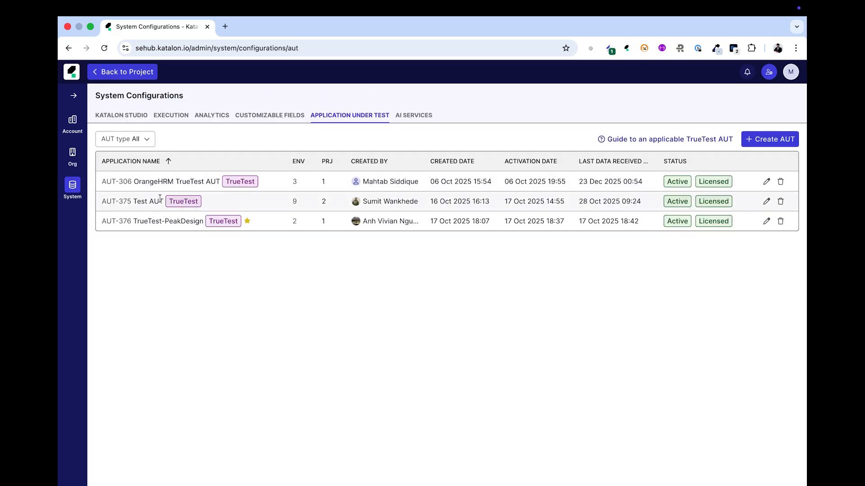
Step: View the details and environments of OrangeHRM TrueTest AUT, and return to the application list
left_click(195, 179)
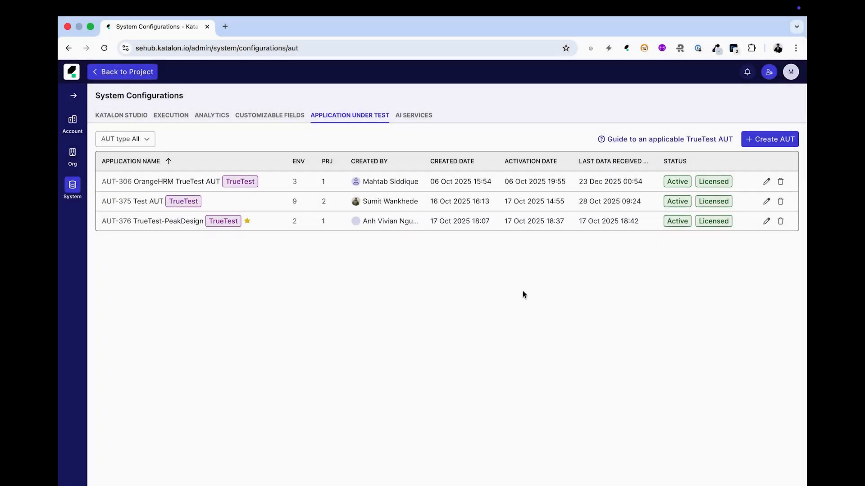
left_click(765, 183)
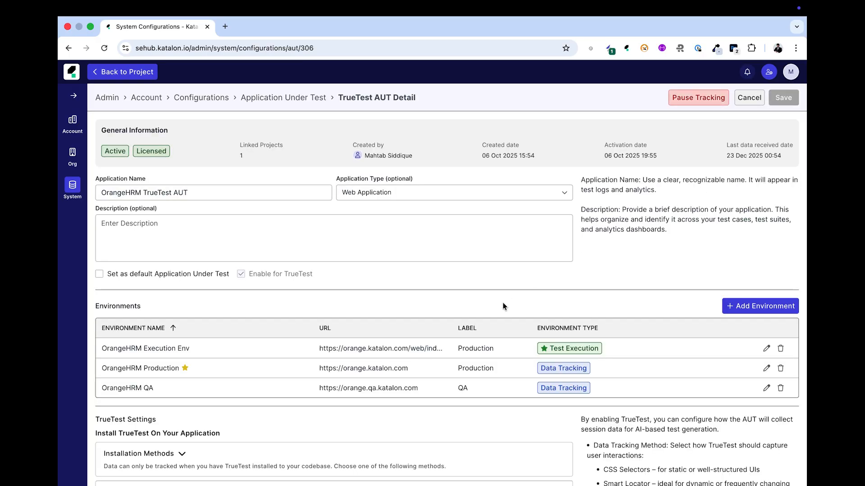
scroll(242, 277, "down", 1)
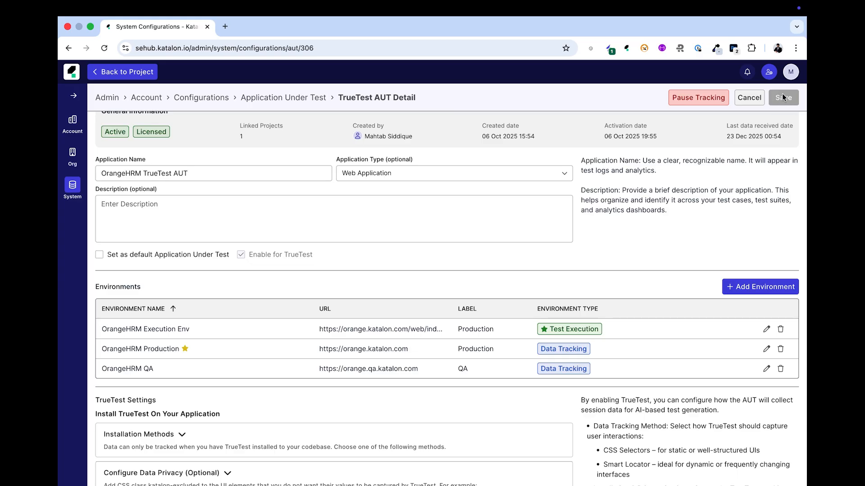
left_click(273, 98)
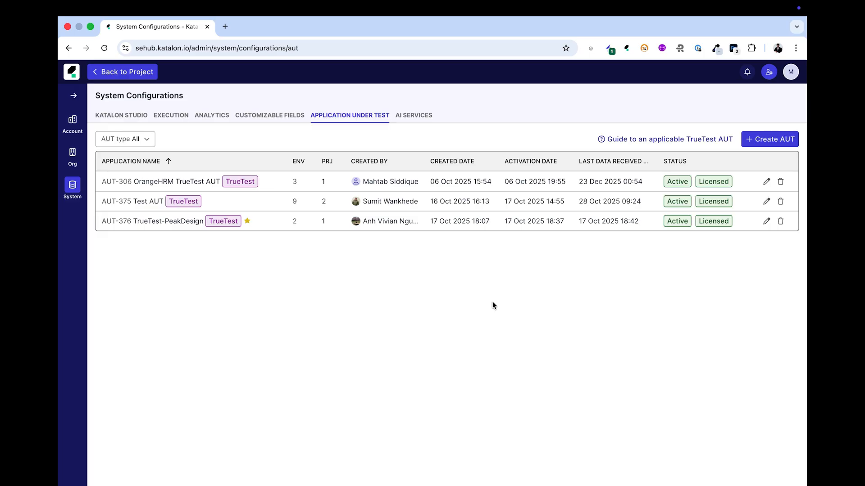
Step: Reopen OrangeHRM TrueTest AUT, look through the blank Create Environment form and dismiss it
left_click(767, 182)
scroll(568, 351, "down", 4)
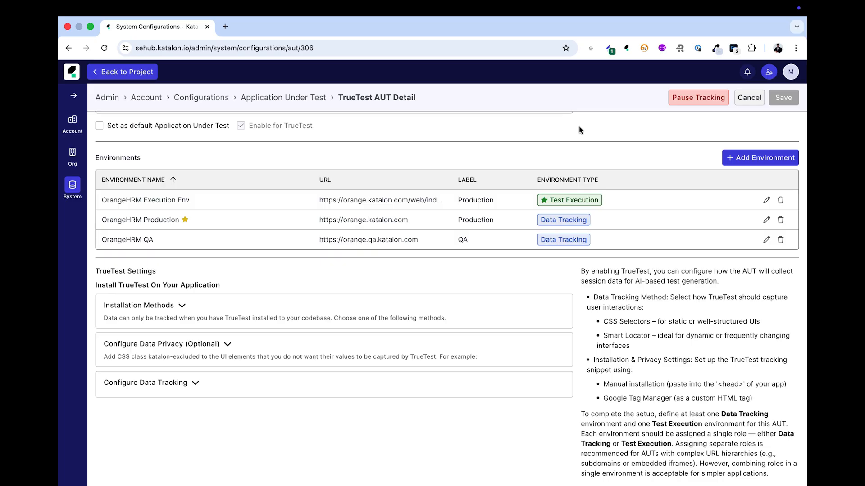
left_click(763, 157)
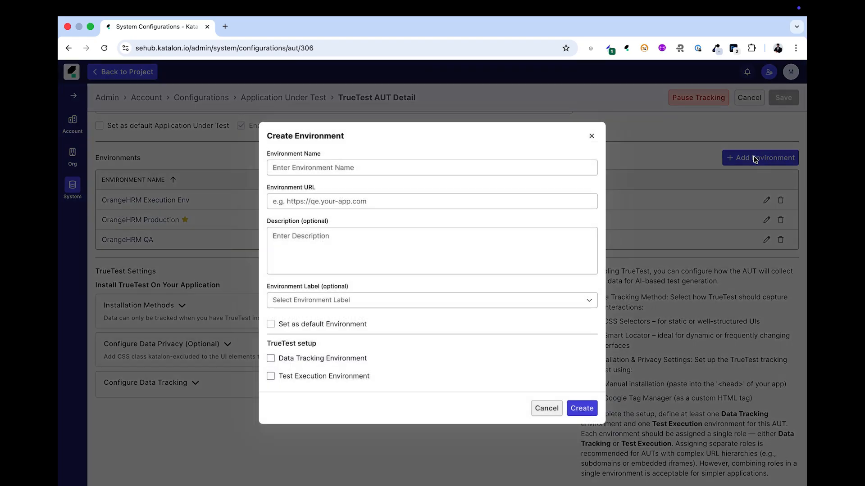
left_click(409, 201)
left_click(390, 253)
key("Escape")
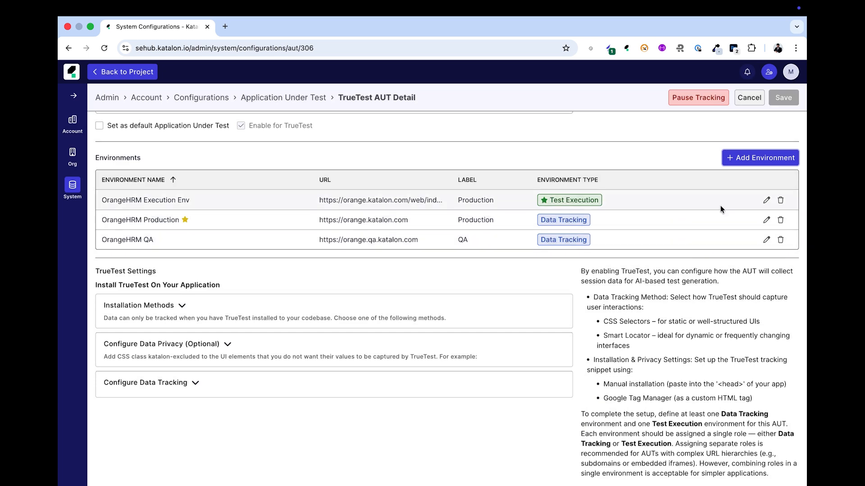
Step: Examine the OrangeHRM Execution Env settings, including its URL, test execution role and login script, and cancel without saving
left_click(766, 201)
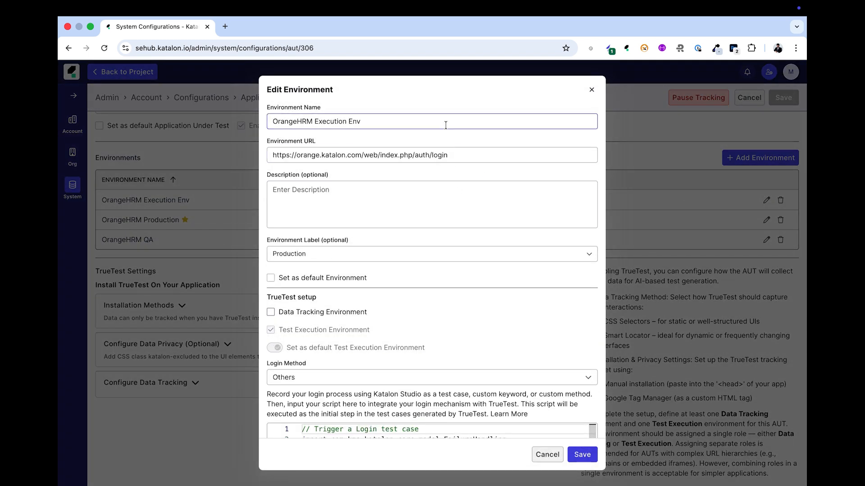
left_click(450, 155)
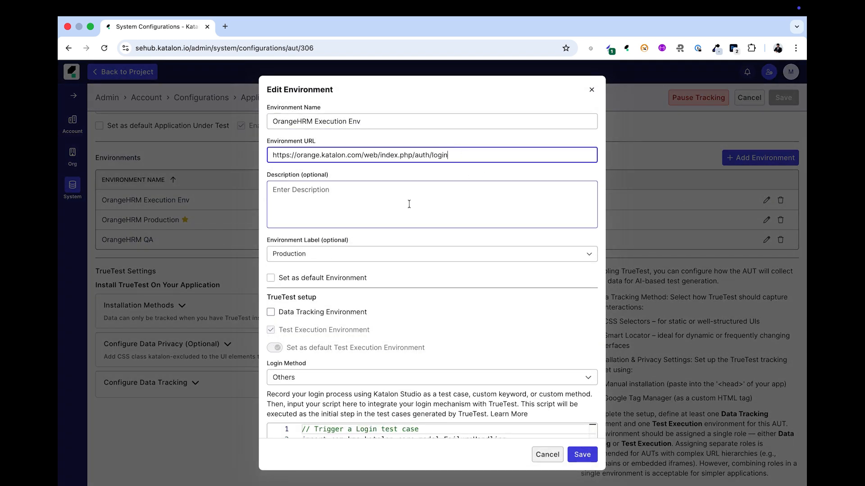
scroll(410, 236, "down", 2)
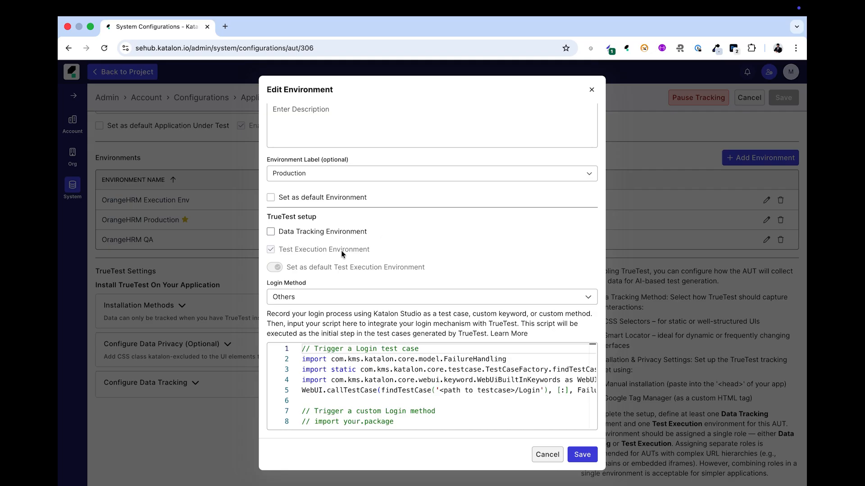
scroll(377, 293, "up", 1)
scroll(377, 293, "down", 1)
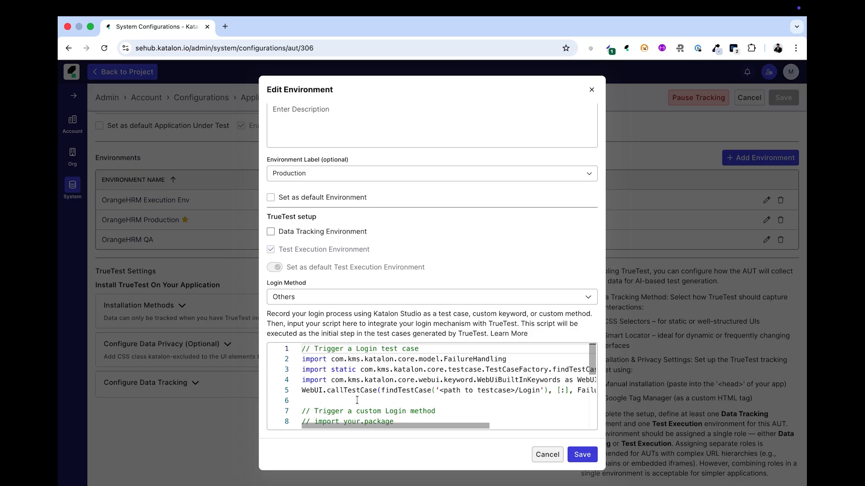
left_click_drag(356, 400, 292, 363)
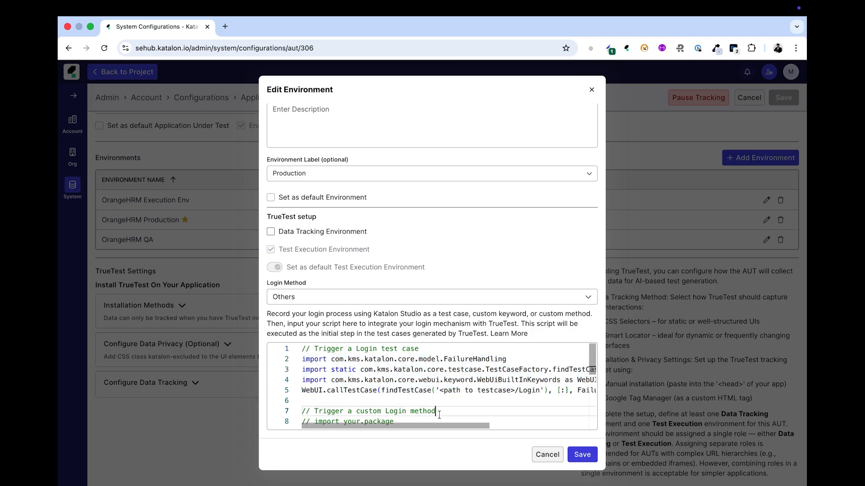
scroll(450, 396, "down", 5)
scroll(462, 395, "up", 5)
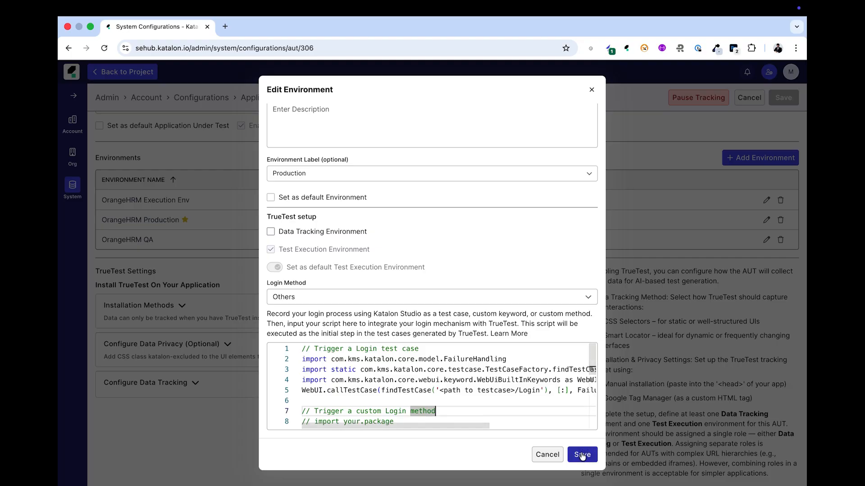
left_click(547, 455)
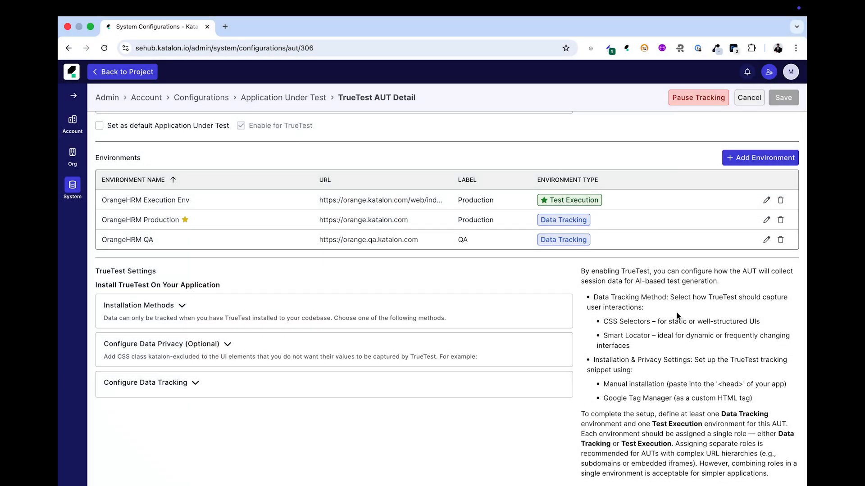
Step: Review the OrangeHRM Production environment's name, URL and data tracking setup after dismissing a blank environment form, and save it without edits
left_click(771, 157)
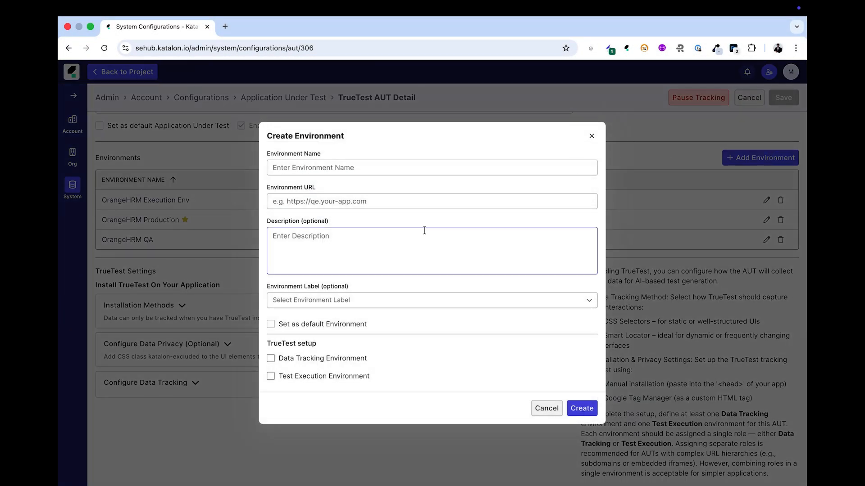
left_click(545, 408)
left_click(765, 221)
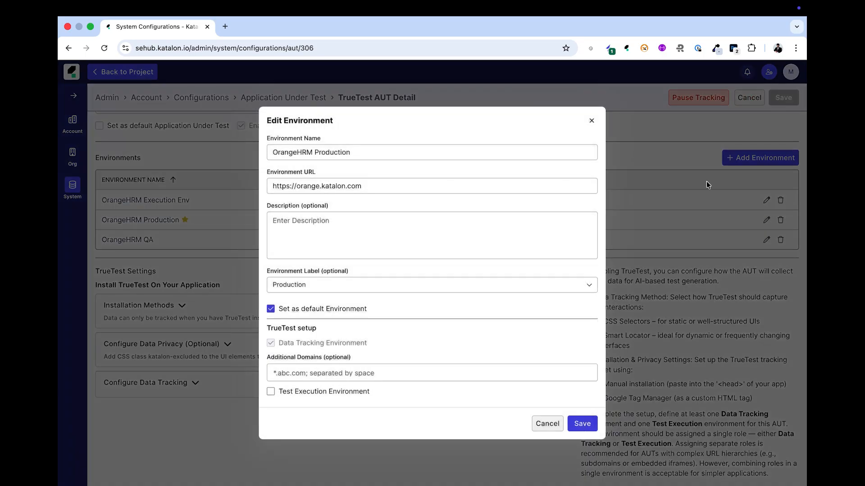
left_click(468, 149)
left_click(422, 187)
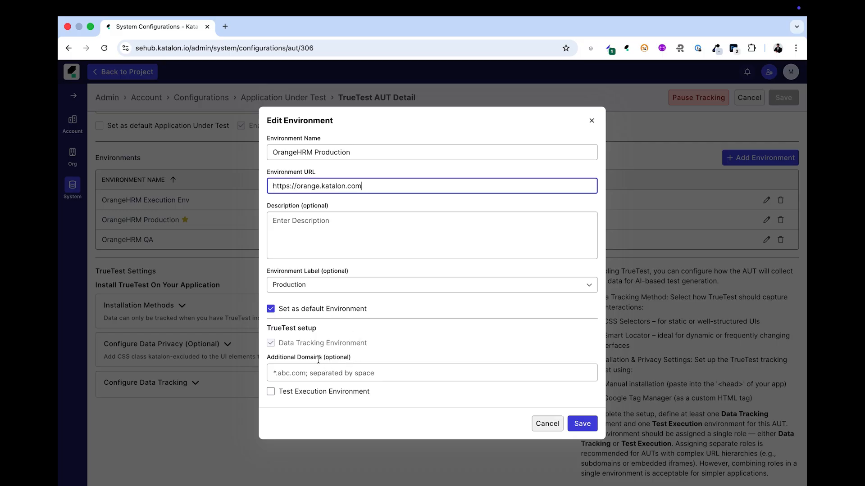
double_click(270, 345)
left_click(378, 341)
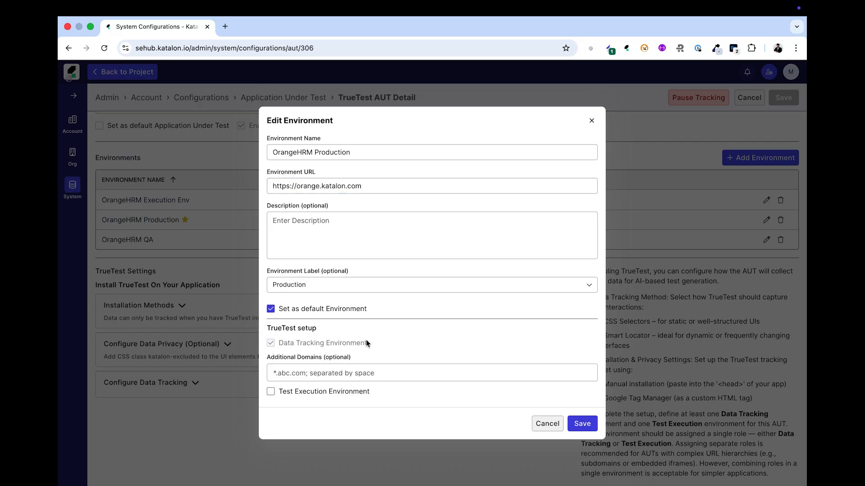
left_click(582, 424)
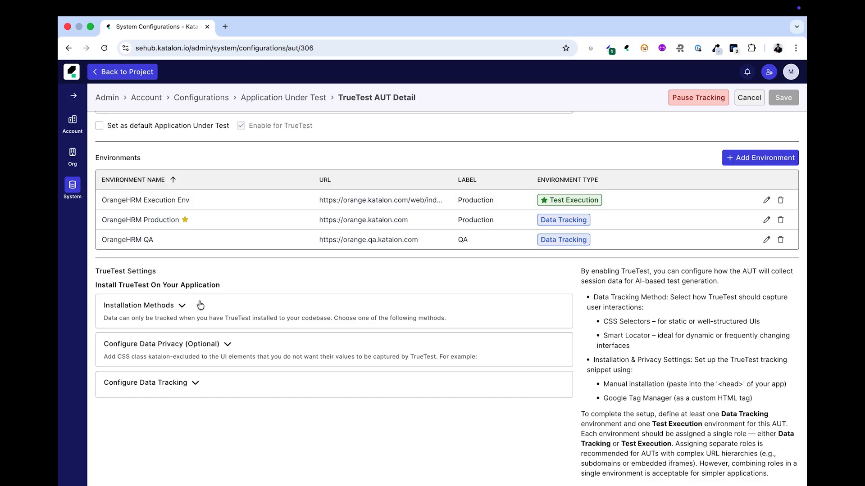
Step: Examine the TrueTest JavaScript snippet among the application's installation methods and collapse it again
left_click(182, 308)
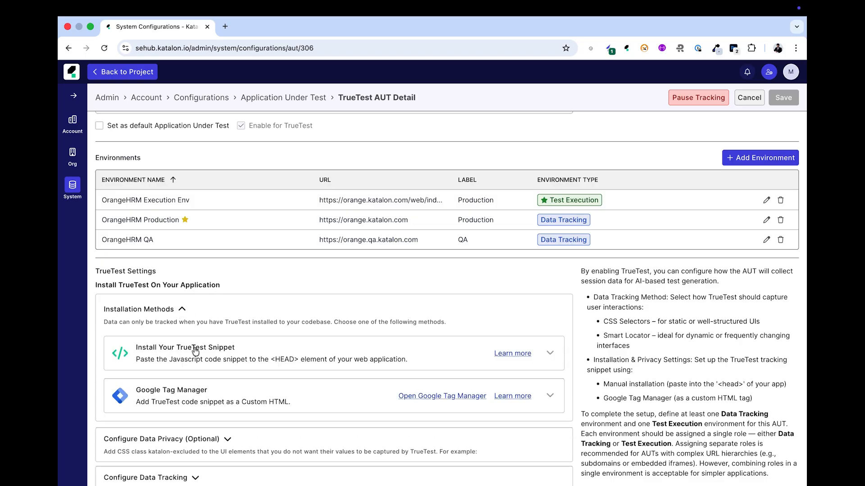
left_click(550, 354)
scroll(315, 333, "down", 2)
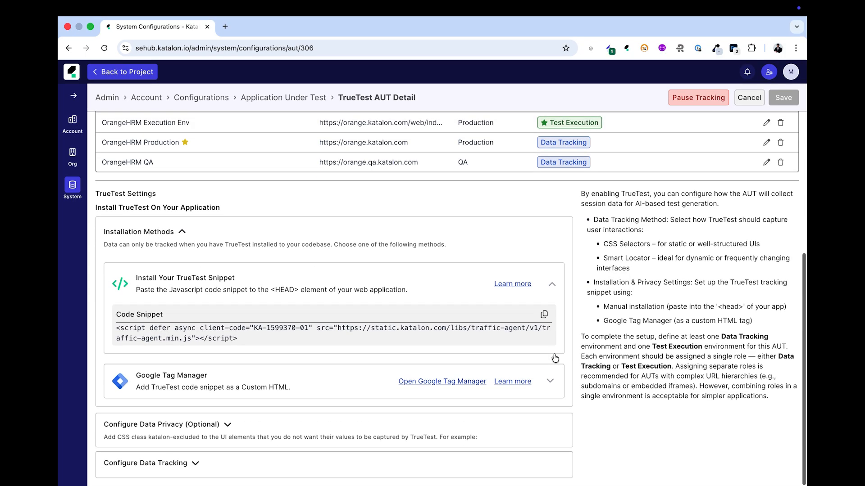
left_click_drag(261, 339, 113, 331)
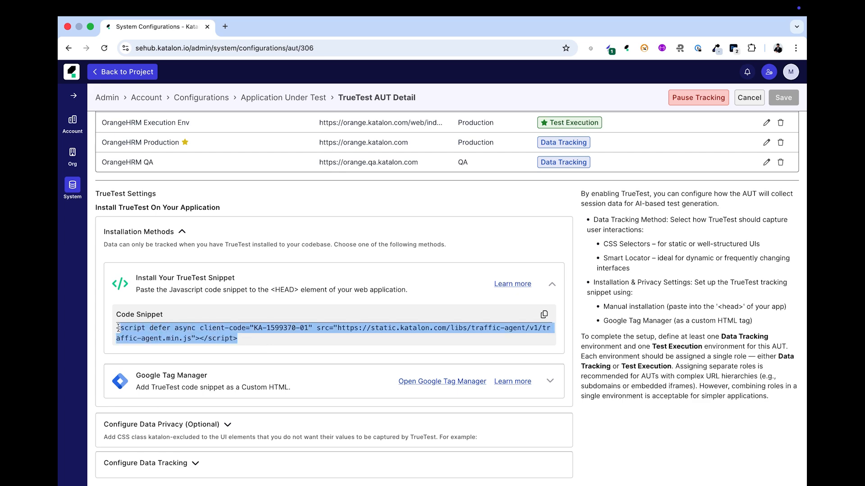
left_click(250, 341)
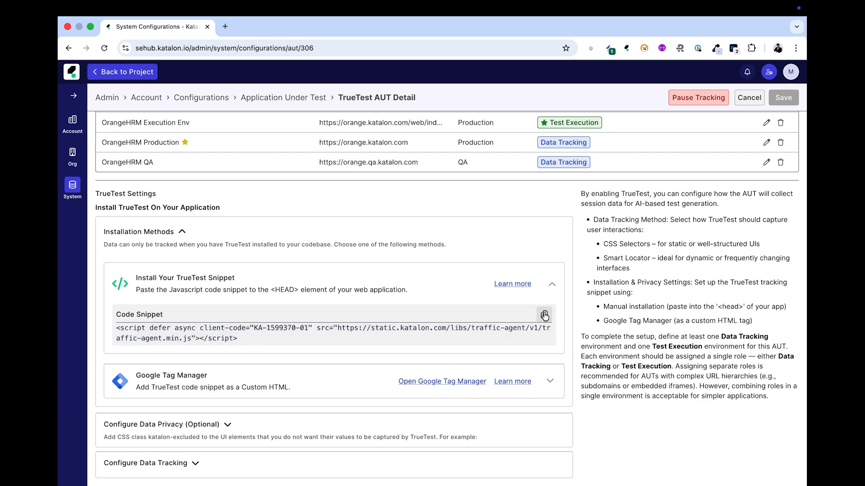
scroll(403, 333, "down", 1)
scroll(403, 331, "down", 1)
left_click(551, 285)
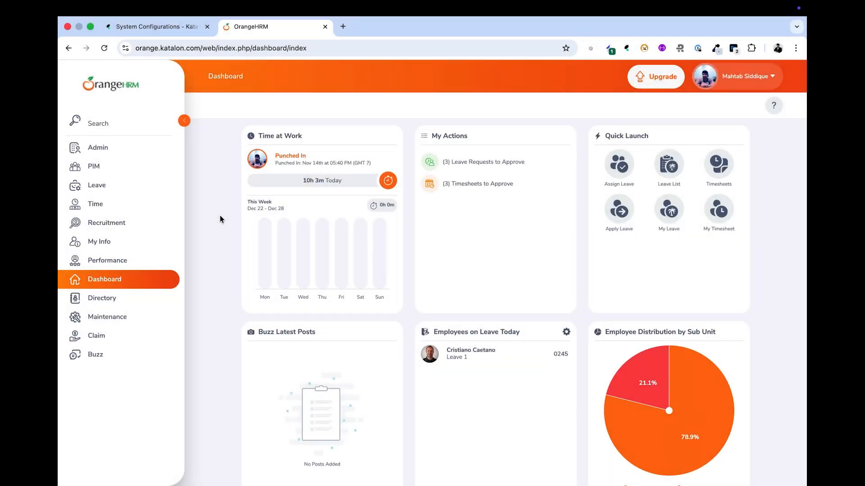
Step: Inspect the OrangeHRM Admin page's source and select the Katalon traffic-agent script inside the head element
scroll(214, 279, "down", 10)
scroll(214, 279, "up", 10)
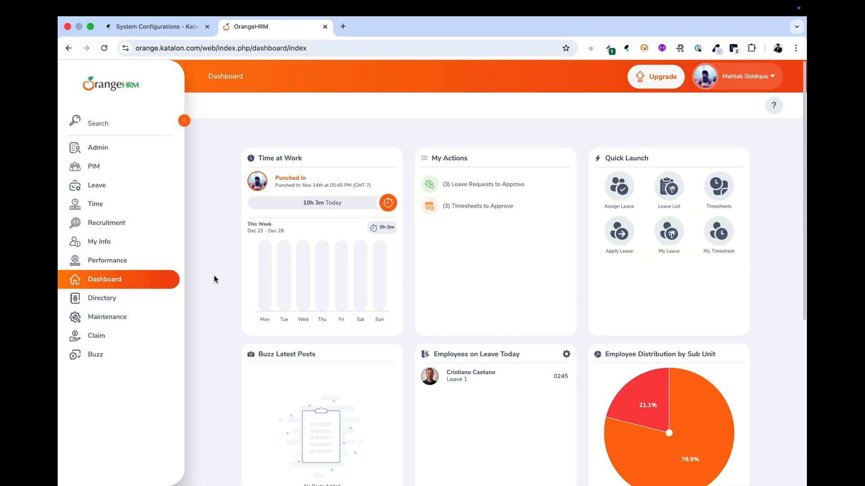
right_click(210, 179)
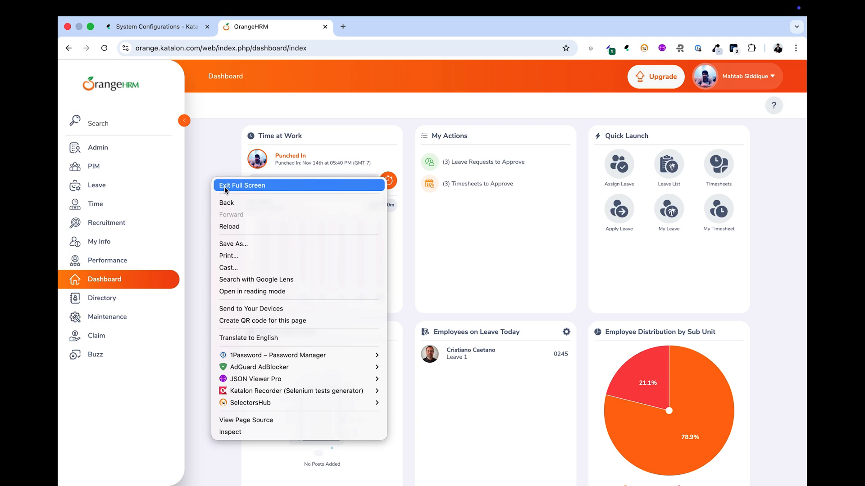
left_click(245, 433)
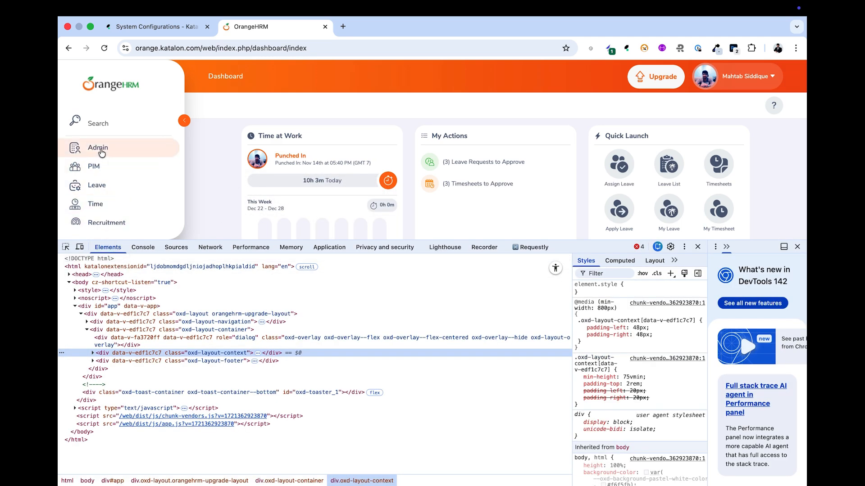
left_click(98, 148)
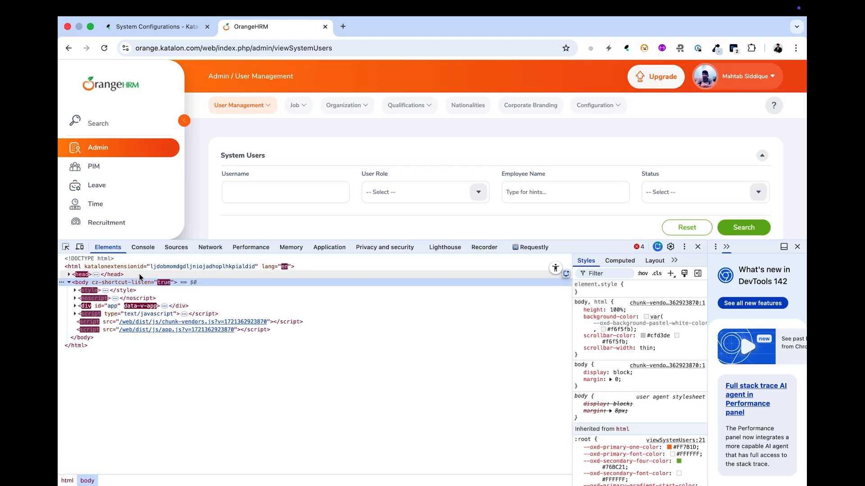
left_click(69, 274)
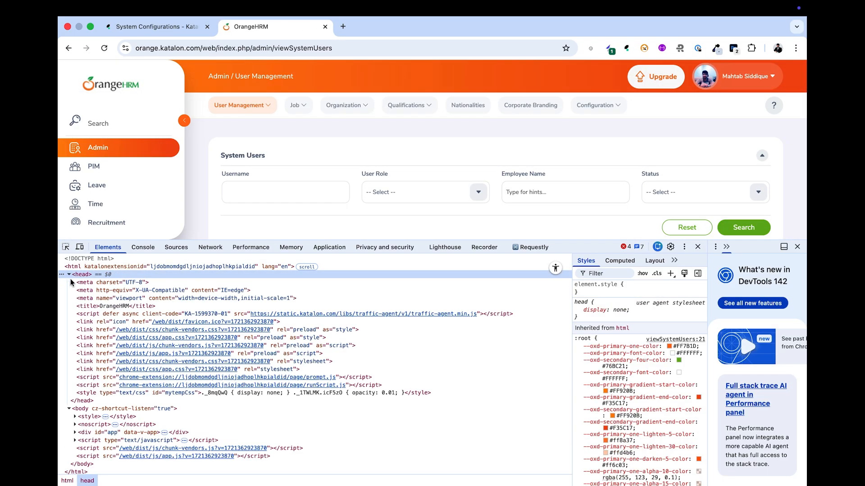
left_click(214, 313)
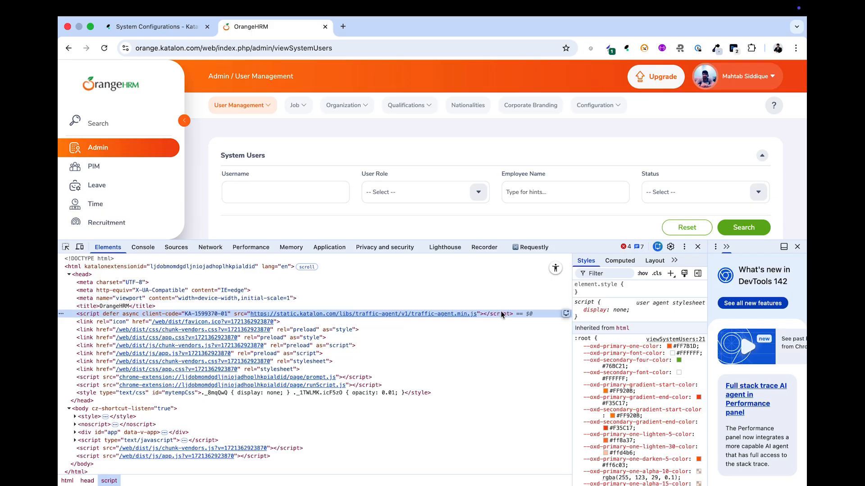
double_click(200, 314)
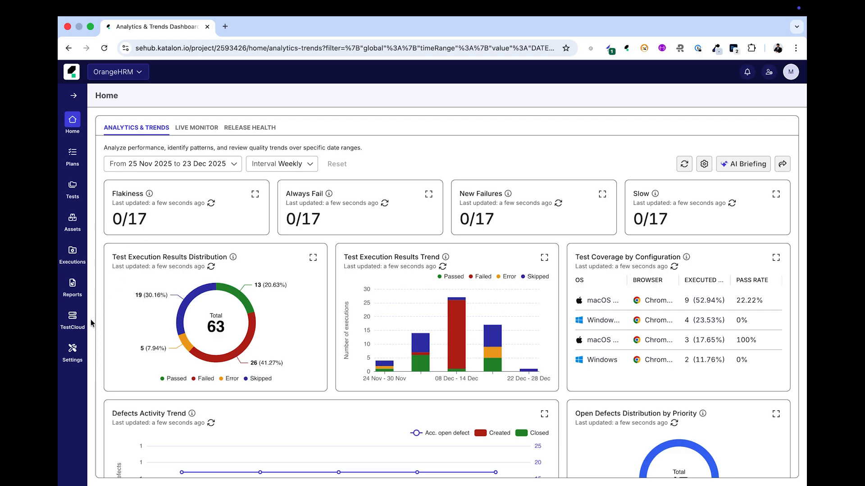
Step: Examine the repository URL and display name in the orangehrm_automation_truetest GitHub integration of the OrangeHRM project in Katalon
mouse_move(72, 354)
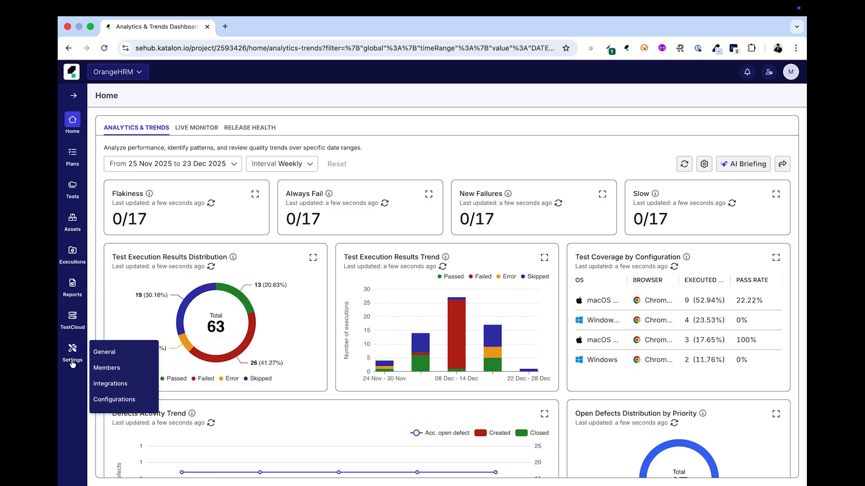
left_click(119, 385)
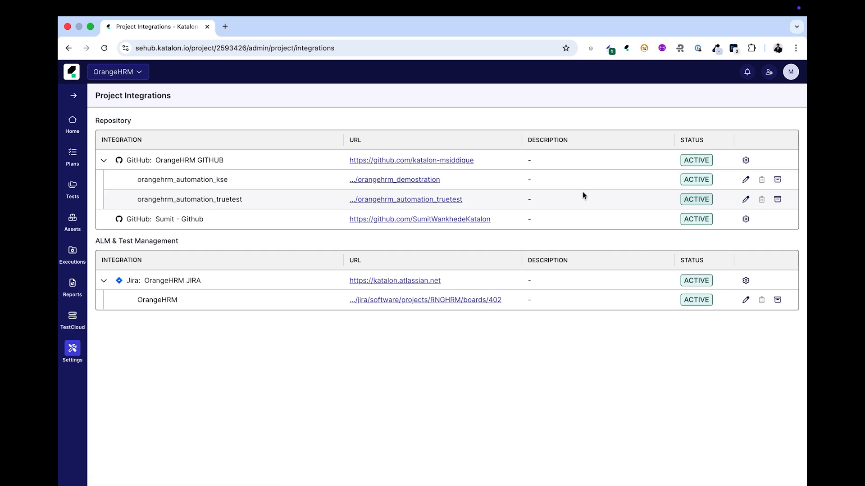
left_click(746, 199)
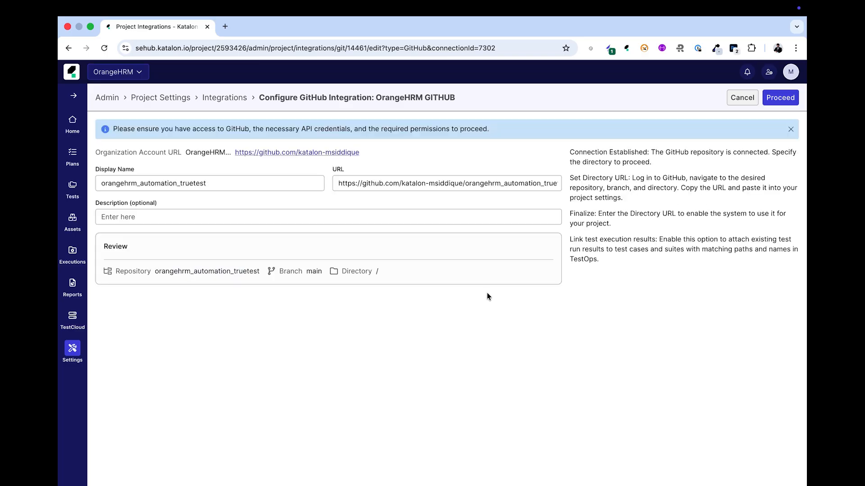
left_click_drag(504, 181, 622, 171)
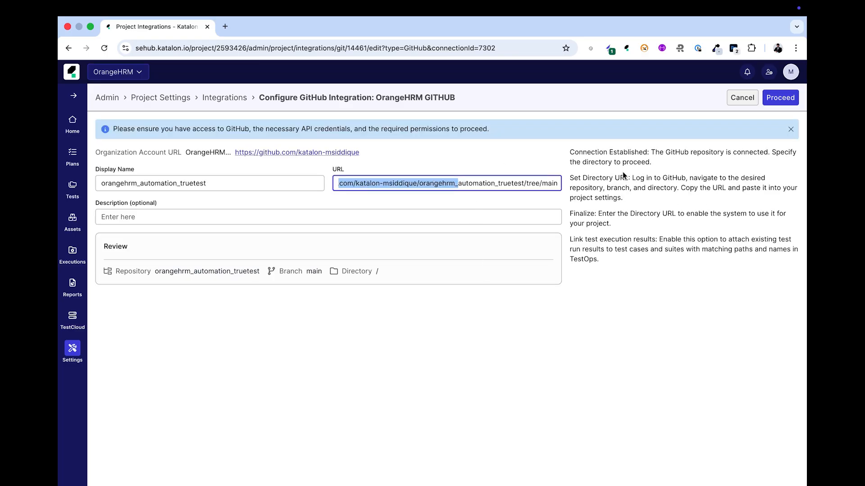
left_click_drag(520, 172, 300, 186)
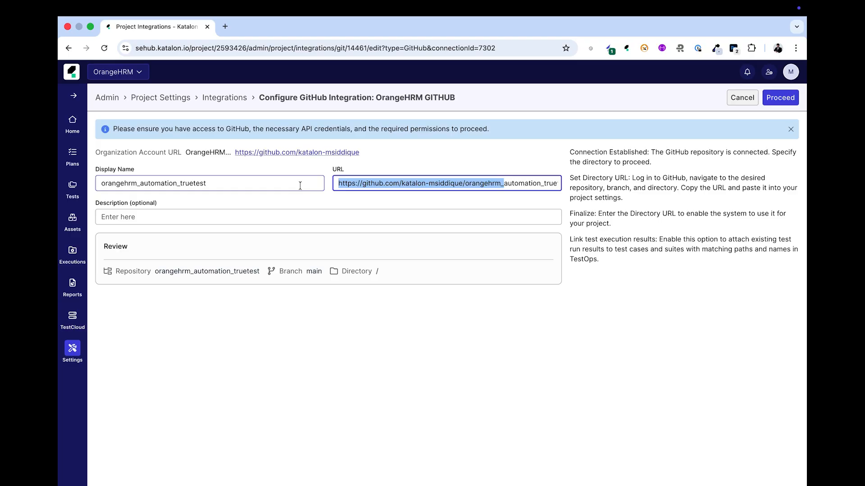
double_click(233, 189)
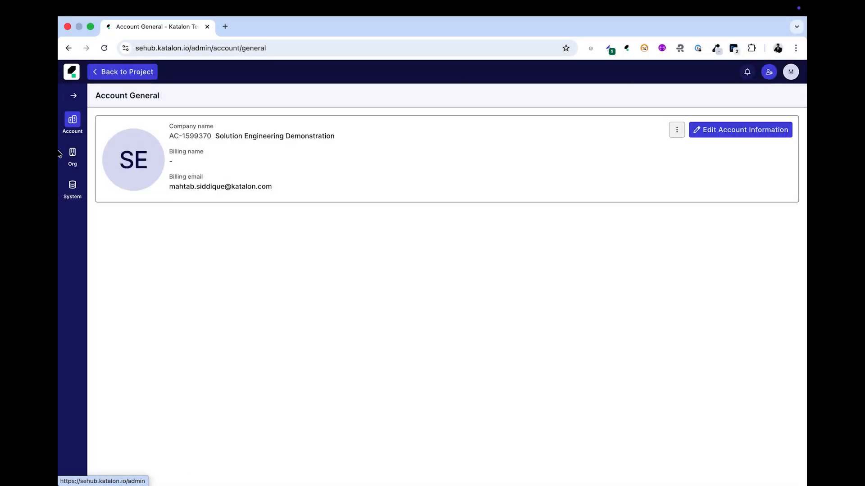
Step: Open the list of user journey maps for the OrangeHRM project
mouse_move(72, 120)
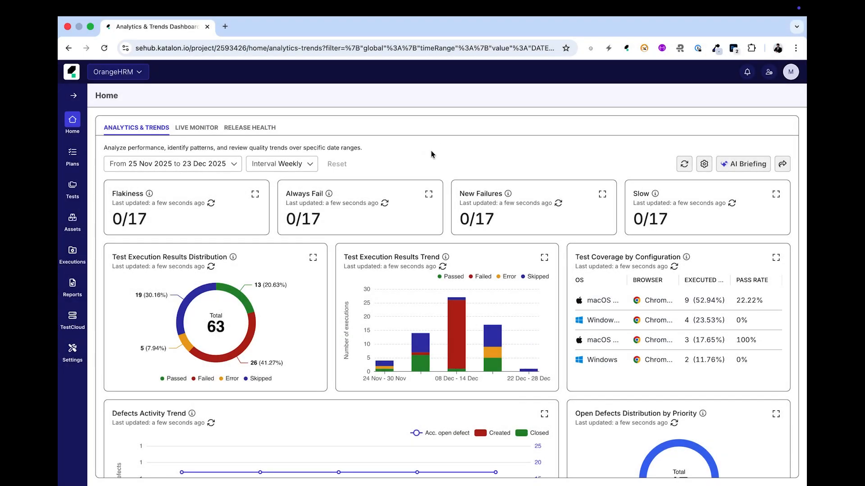
mouse_move(76, 186)
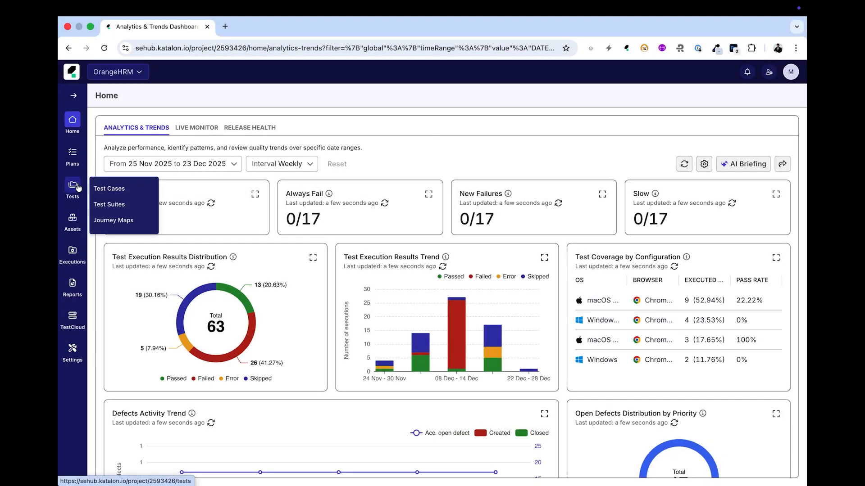
left_click(140, 222)
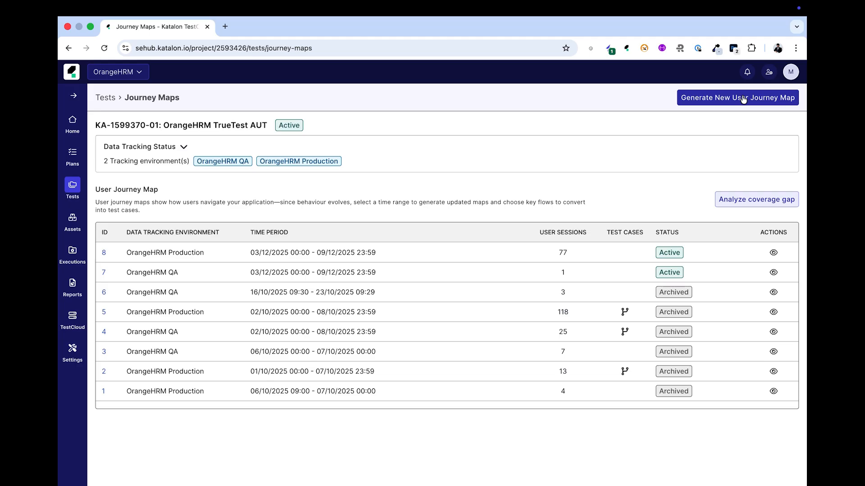
Step: Look through the options for generating a user journey map, including the Custom time period, and dismiss them without generating
left_click(743, 100)
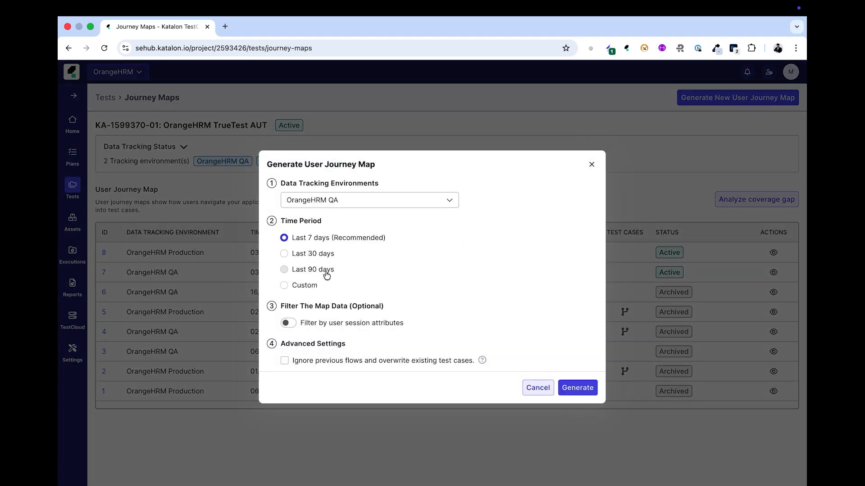
left_click(309, 285)
left_click(503, 294)
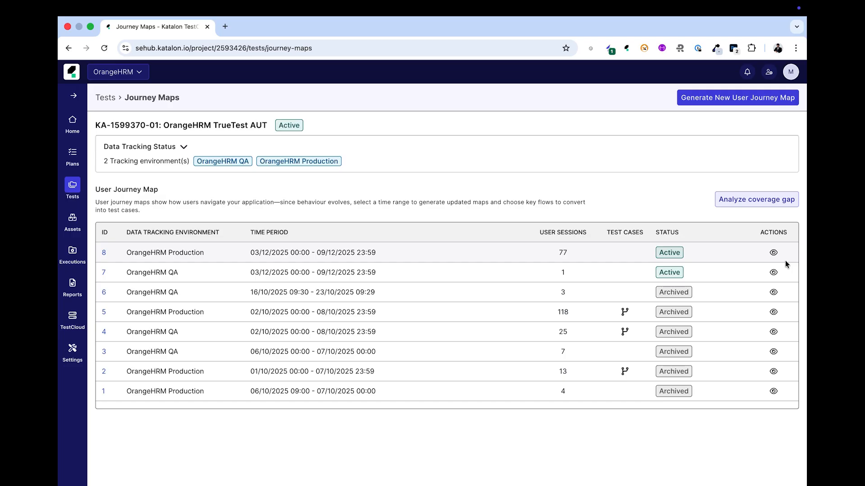
Step: View the details of OrangeHRM Production journey map 8 and examine its page flow diagram
left_click(769, 253)
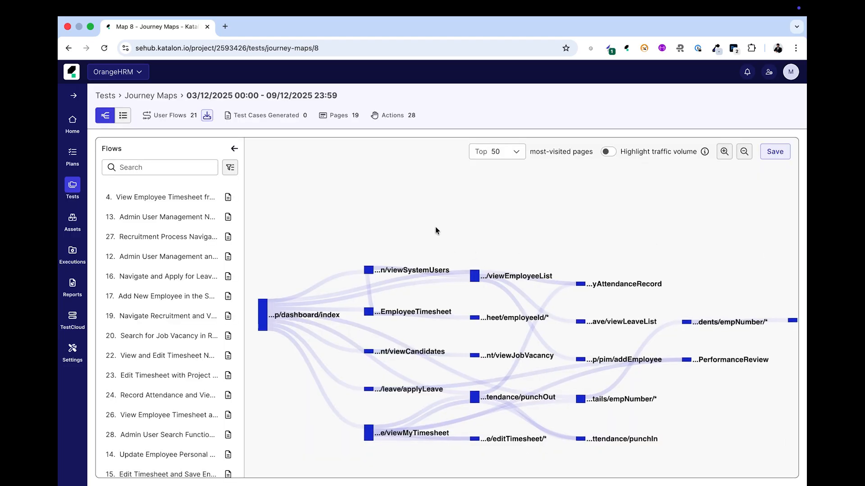
scroll(435, 226, "down", 3)
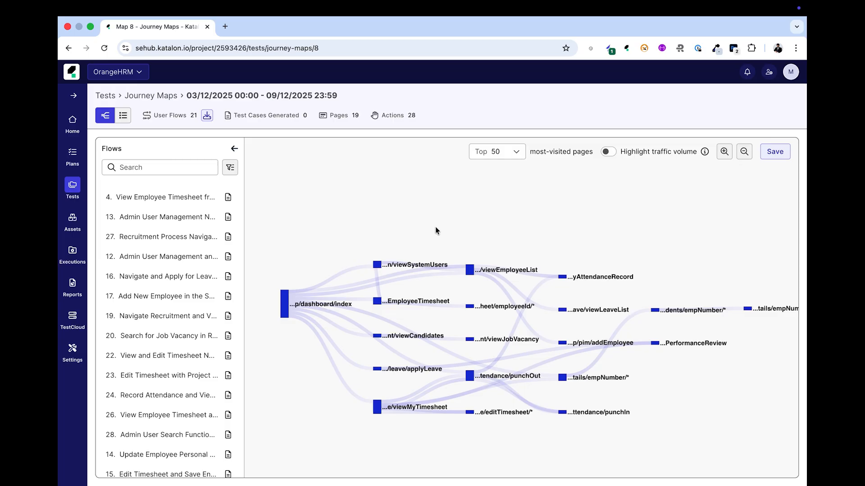
left_click_drag(470, 269, 482, 216)
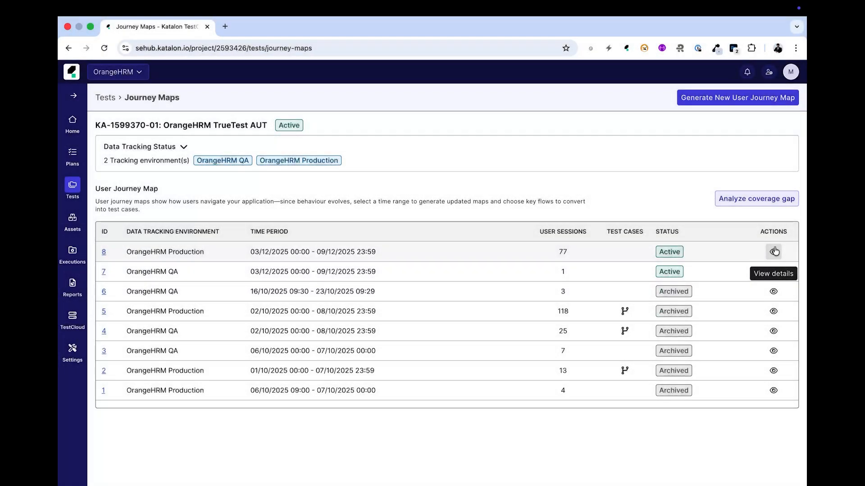
Step: Reopen journey map 8, highlight its traffic volume and examine the busiest paths between pages
left_click(774, 251)
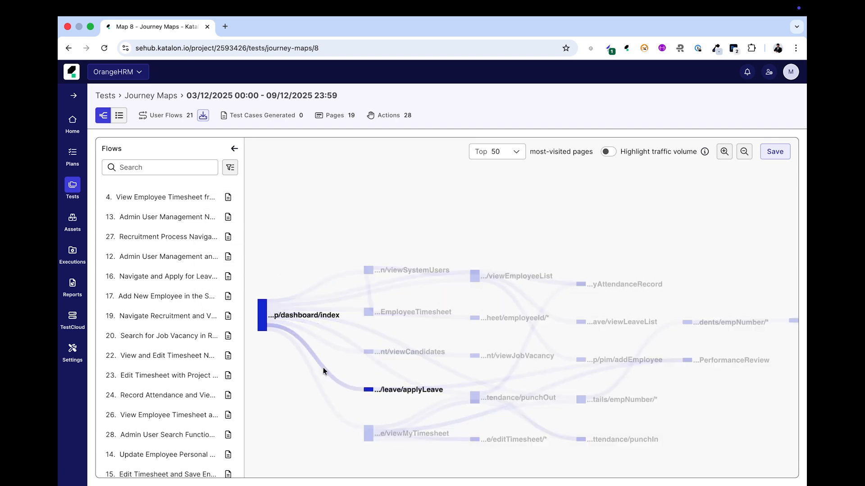
left_click(608, 153)
scroll(513, 234, "down", 2)
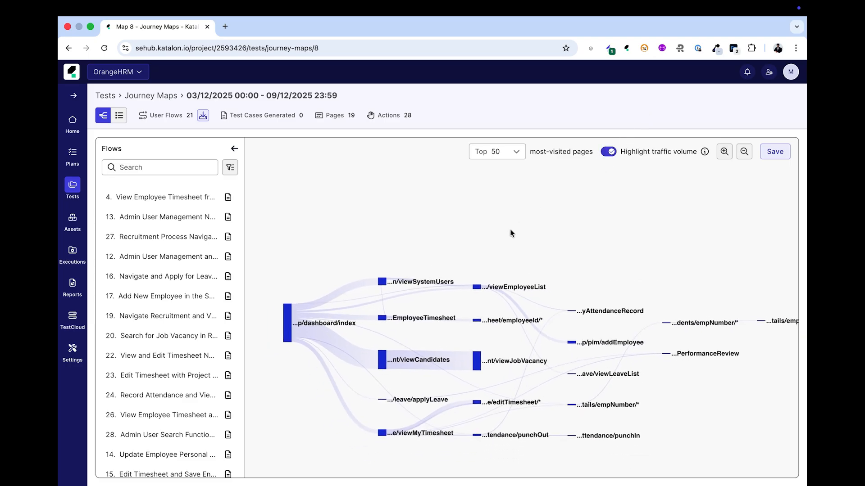
left_click_drag(506, 243, 492, 182)
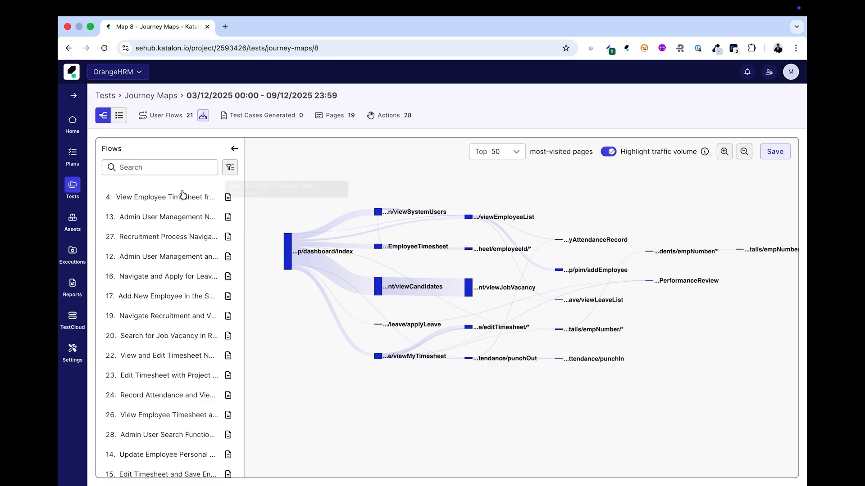
Step: Trace flows 4, 13, 27, 12, 16 and 17 one by one on the traffic-highlighted journey map
left_click(210, 197)
left_click(179, 219)
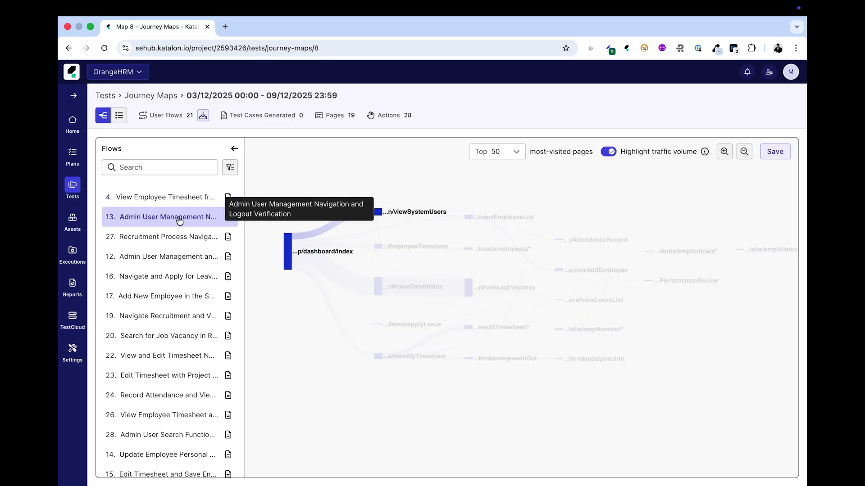
left_click(174, 239)
left_click(177, 258)
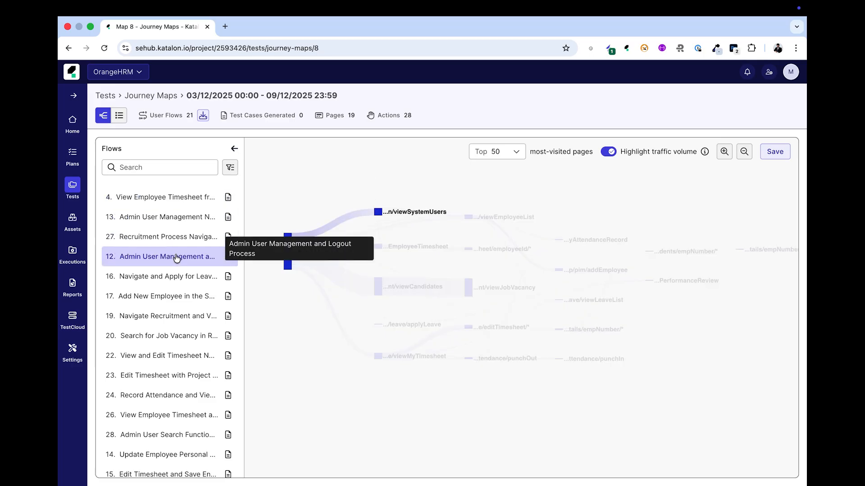
left_click(170, 277)
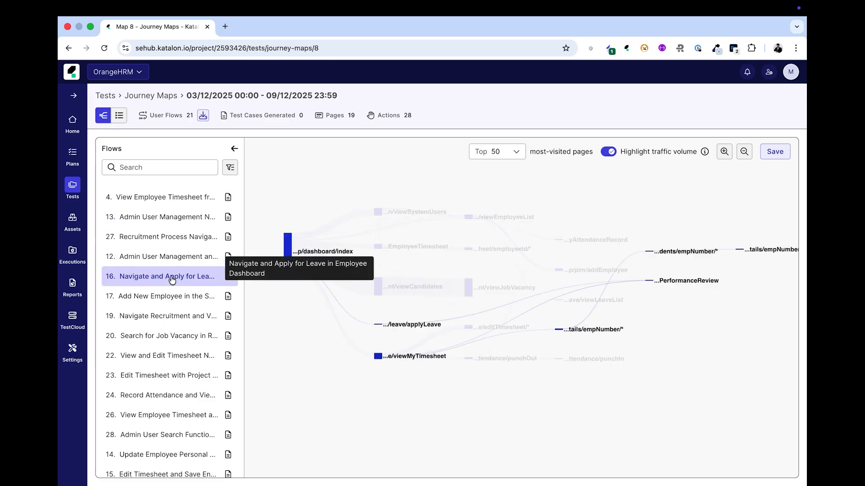
left_click(177, 304)
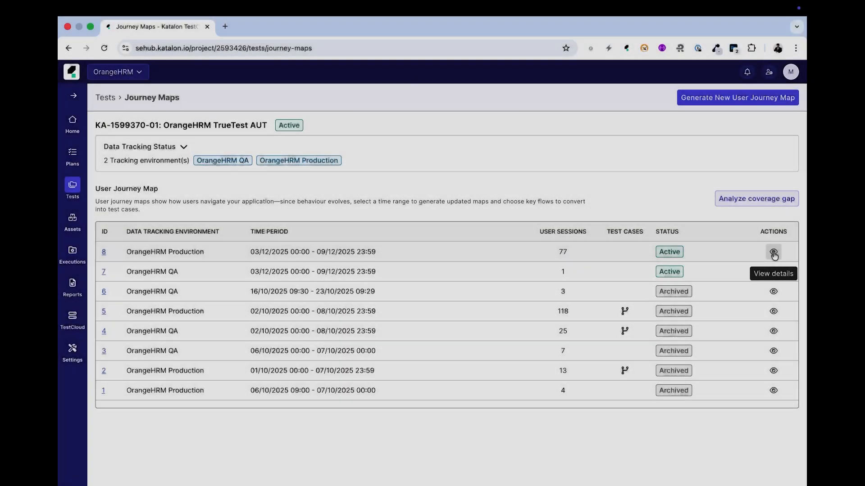
Step: Reopen journey map 8, look over its flow list and trace flows 4, 13 and 27 on the diagram
left_click(772, 251)
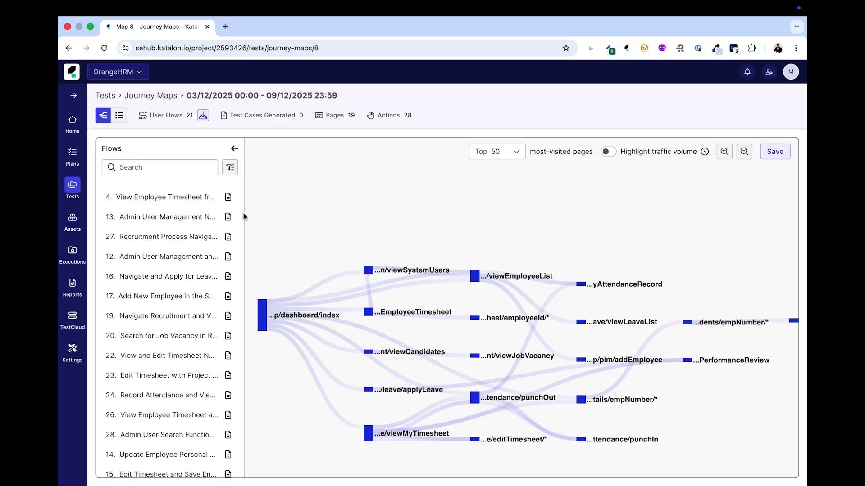
scroll(229, 242, "down", 2)
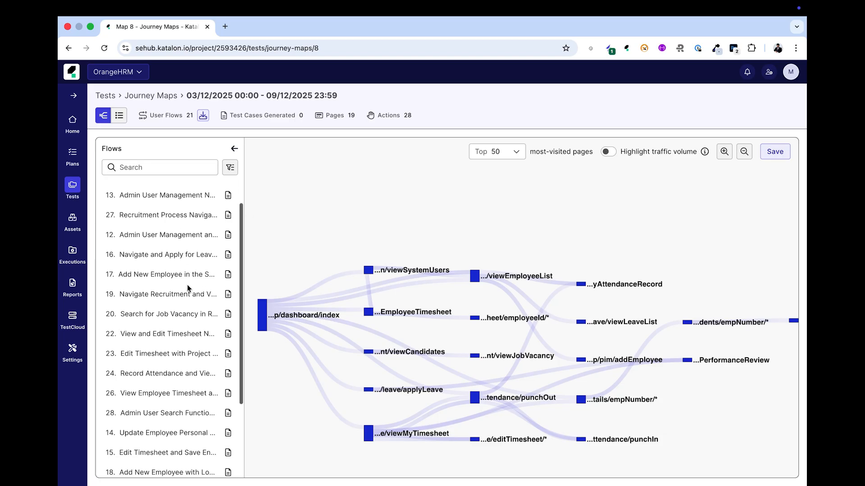
scroll(216, 235, "up", 2)
left_click(181, 198)
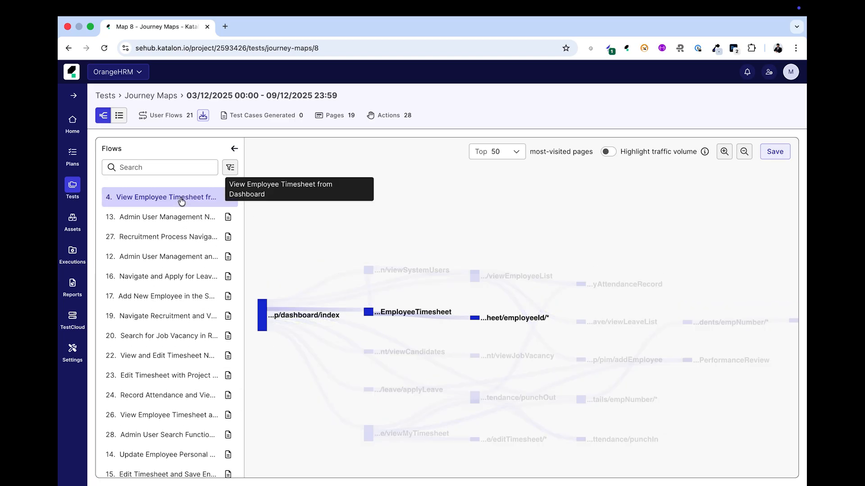
left_click(179, 219)
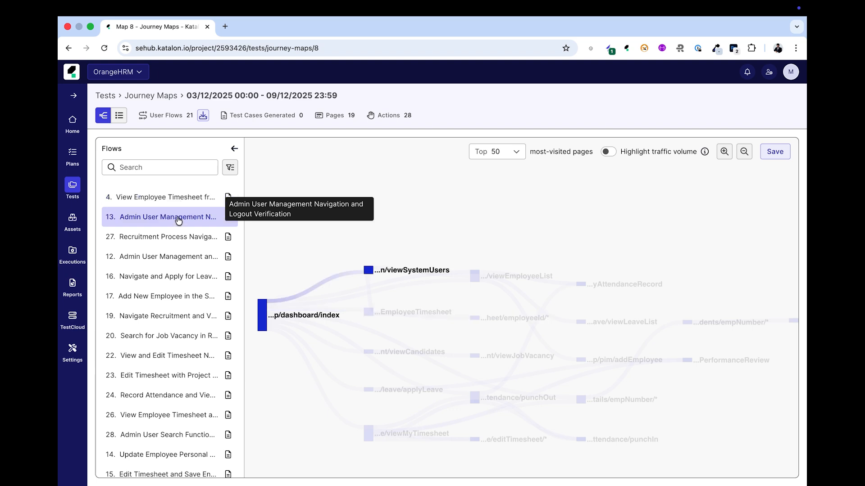
left_click(173, 238)
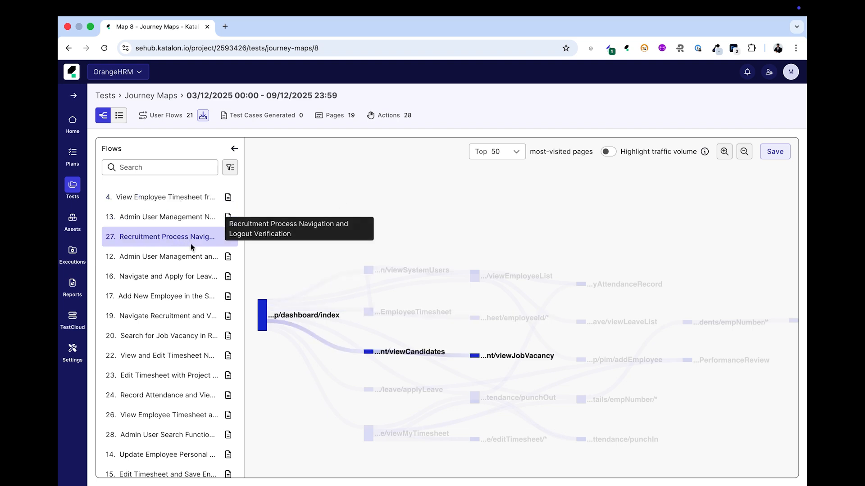
Step: Trace flow 12, Admin User Management and Logout Process, and open its test steps
left_click(180, 262)
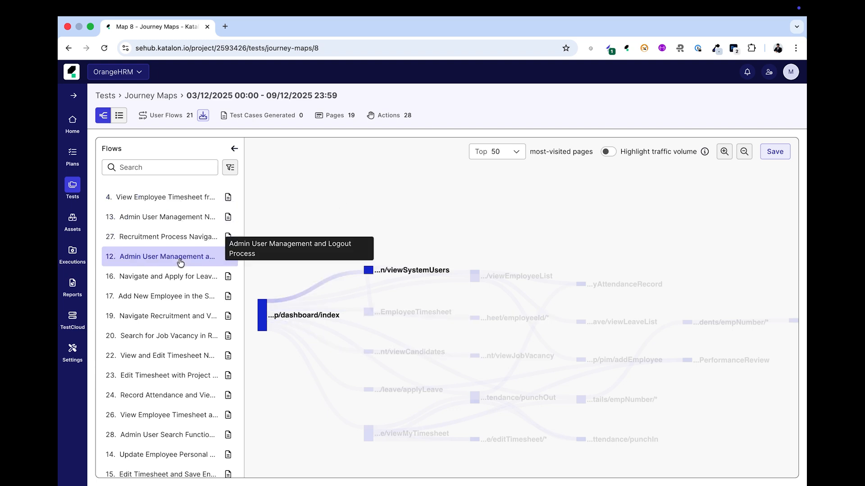
left_click(228, 256)
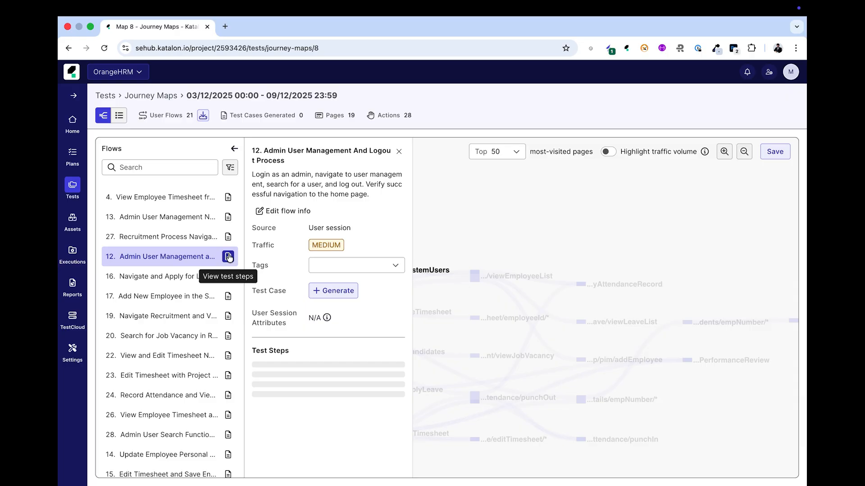
Step: View the test steps of flows 16 and 17, and read flow 17's steps for adding a new employee
left_click(179, 280)
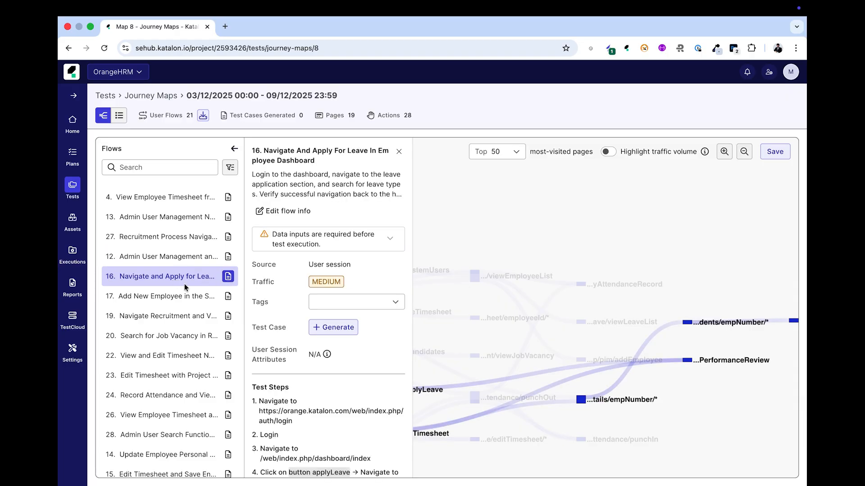
left_click(176, 302)
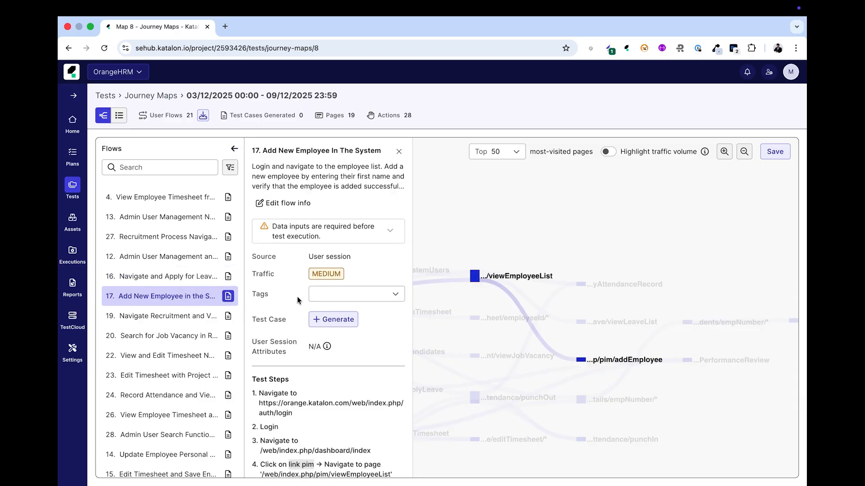
scroll(309, 362, "down", 3)
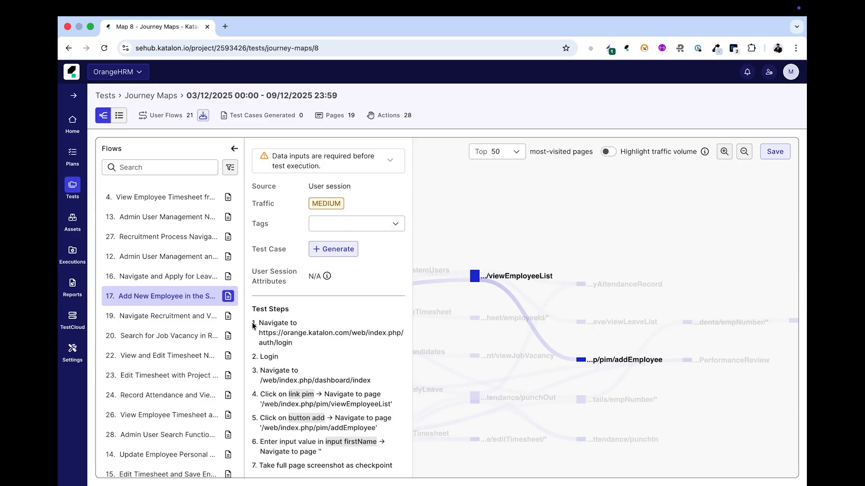
left_click_drag(249, 324, 266, 390)
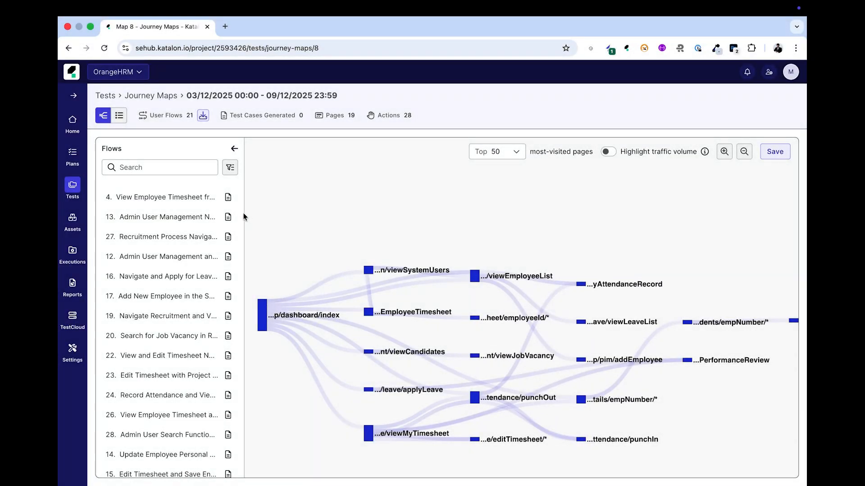
Step: Look over the flow list of journey map 8 and trace flows 4, 13 and 27 on the diagram
scroll(189, 290, "down", 2)
scroll(189, 289, "up", 2)
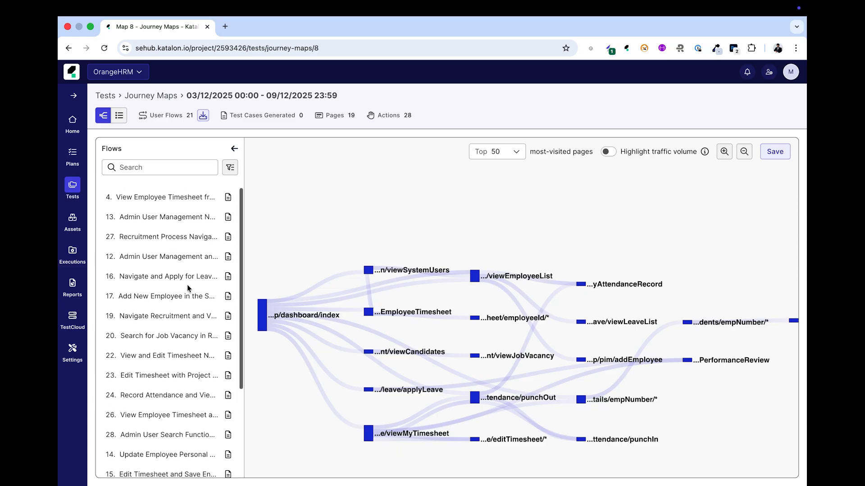
left_click(181, 202)
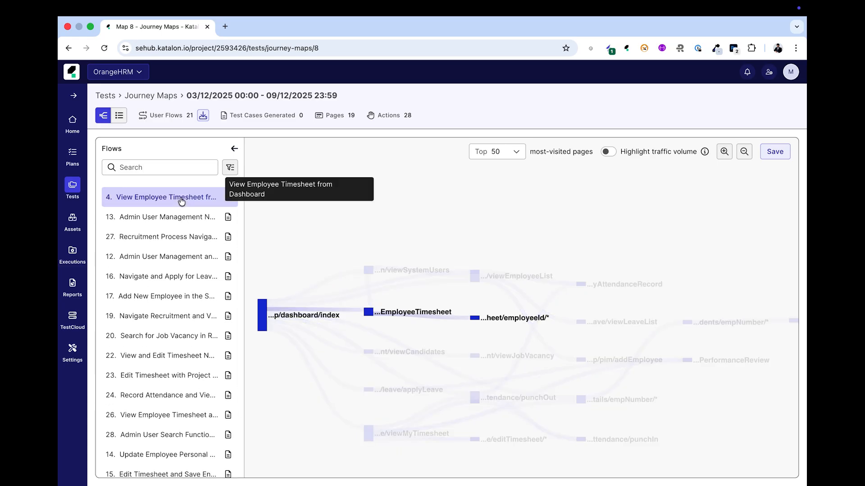
left_click(178, 220)
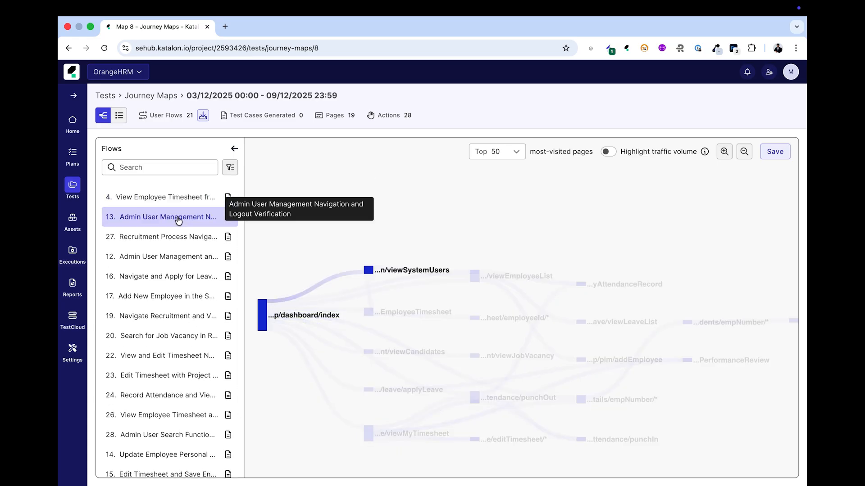
left_click(173, 240)
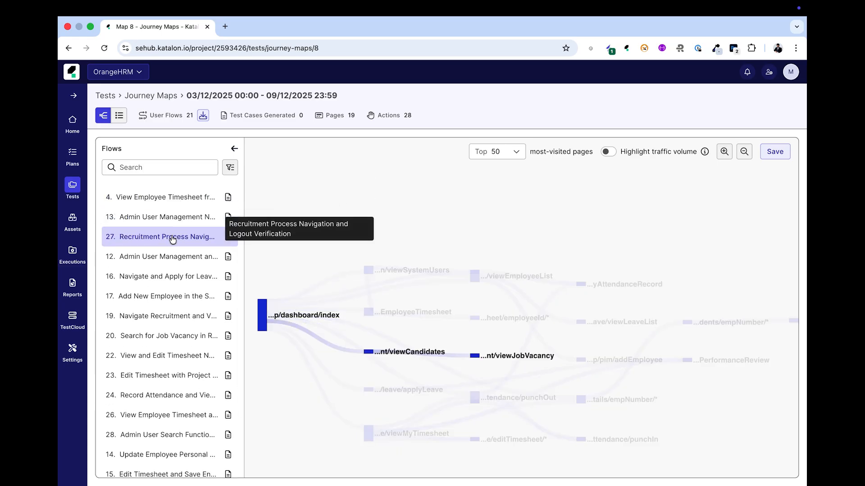
Step: Trace flow 12, Admin User Management and Logout Process, and view the test steps of flows 12, 16 and 17
left_click(180, 262)
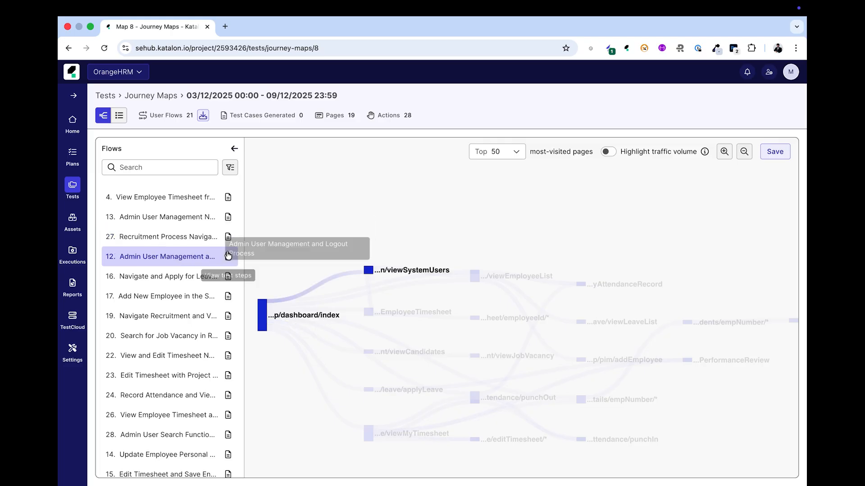
left_click(228, 256)
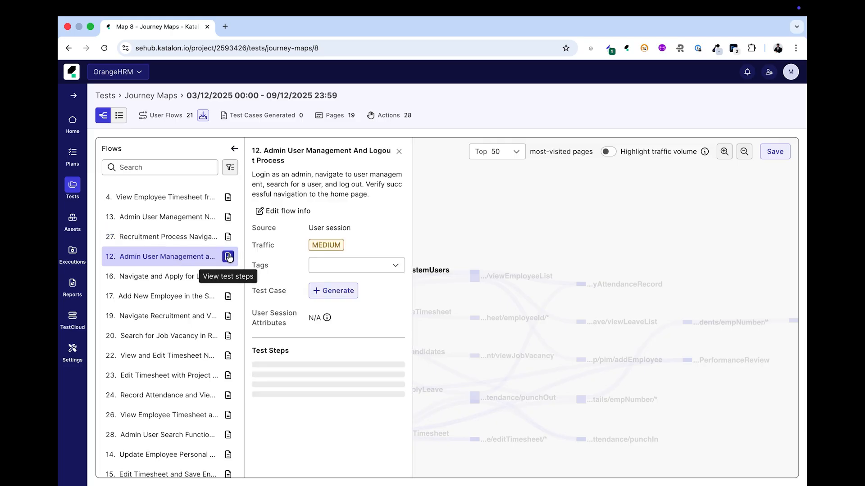
left_click(178, 279)
left_click(175, 302)
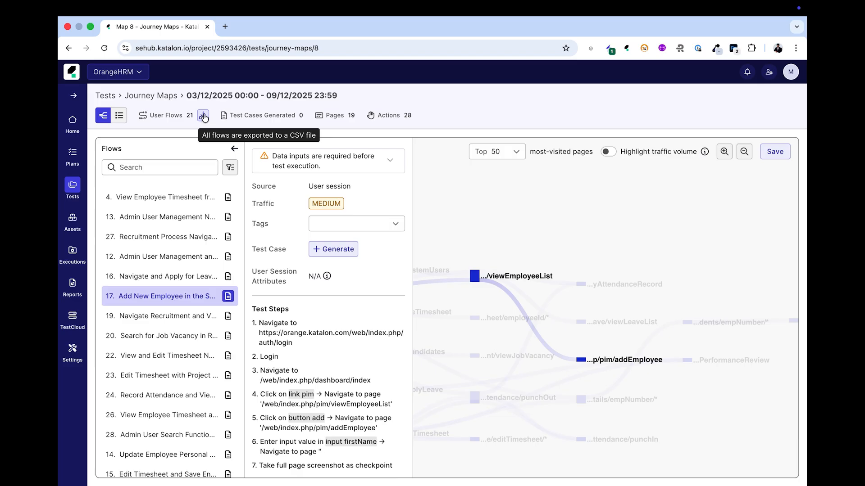
Step: Export all user flows of journey map 8 to a CSV file and open it full screen in Numbers
left_click(204, 116)
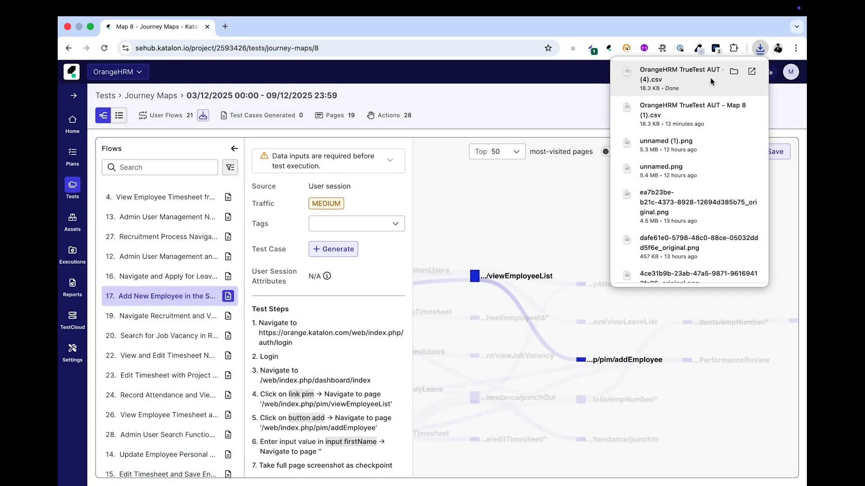
left_click(711, 81)
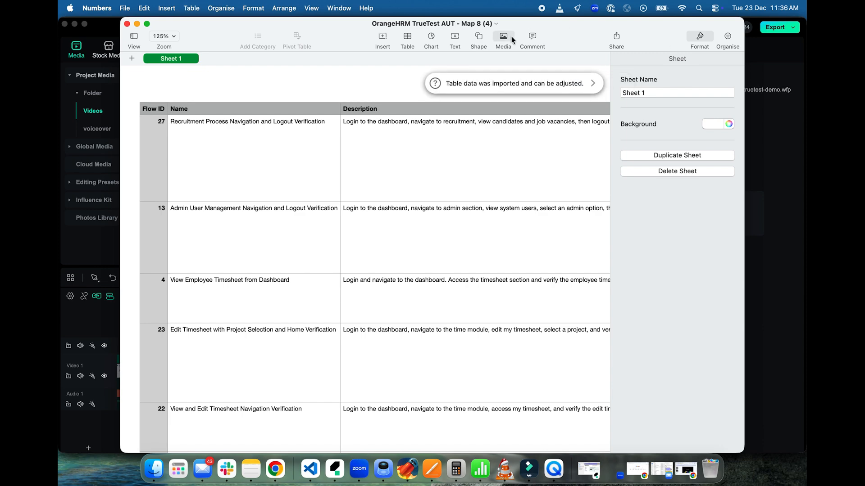
left_click(146, 24)
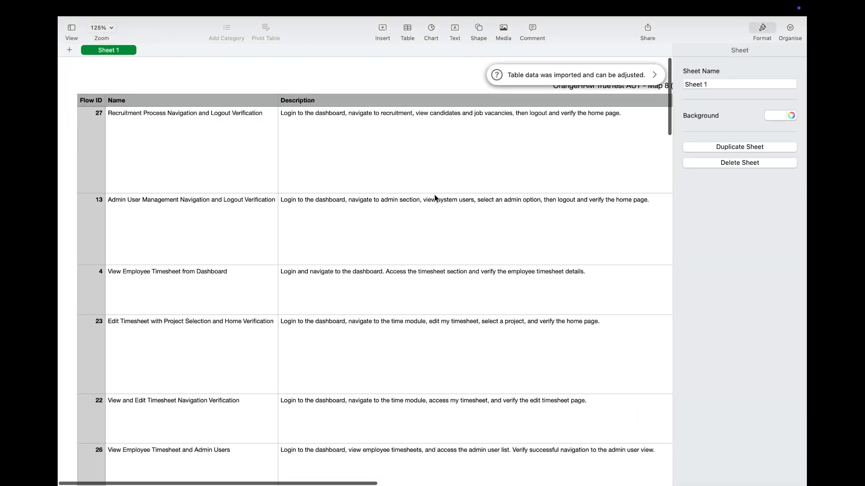
Step: Examine the exported flows' descriptions, test steps, priorities and statuses from the High priority rows down to the Trivial ones
scroll(436, 192, "right", 5)
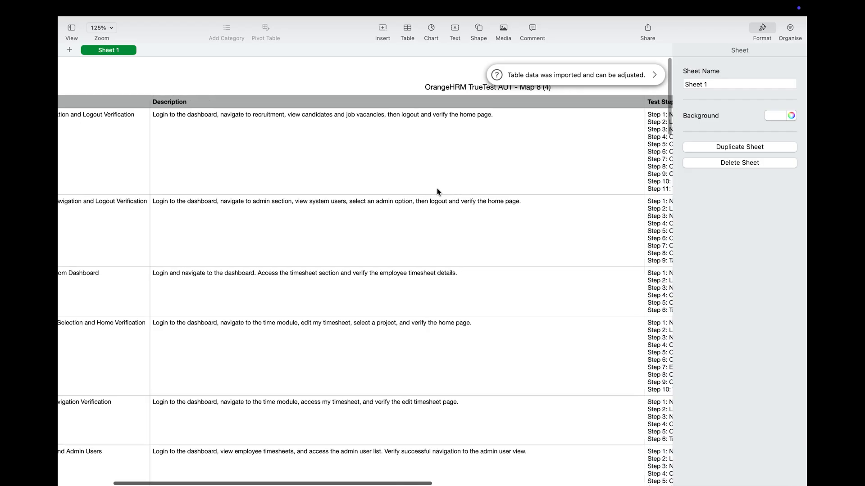
scroll(436, 192, "right", 10)
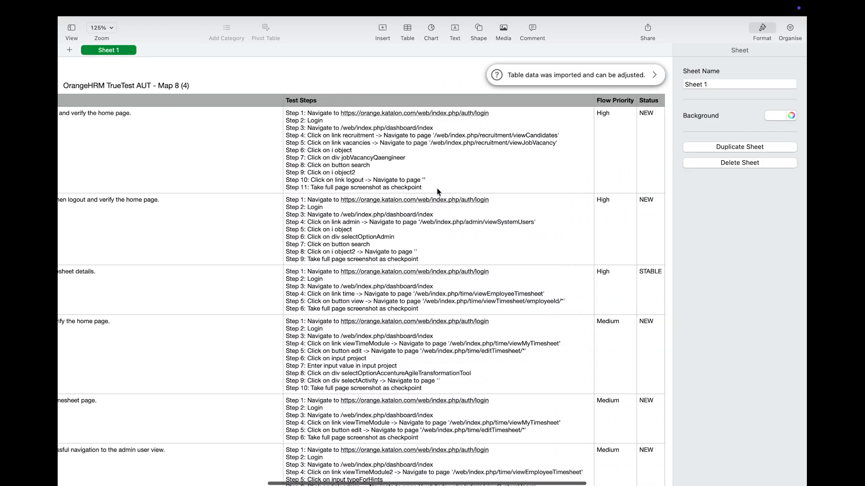
scroll(436, 192, "right", 2)
scroll(402, 250, "down", 8)
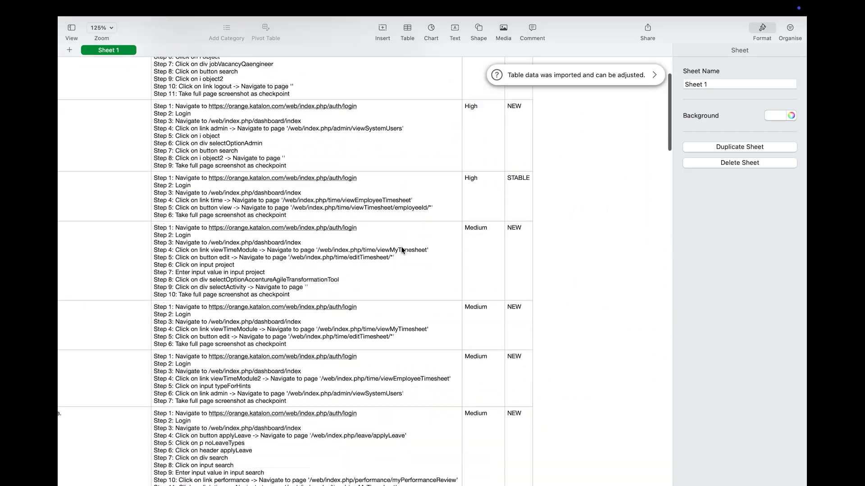
scroll(402, 251, "down", 15)
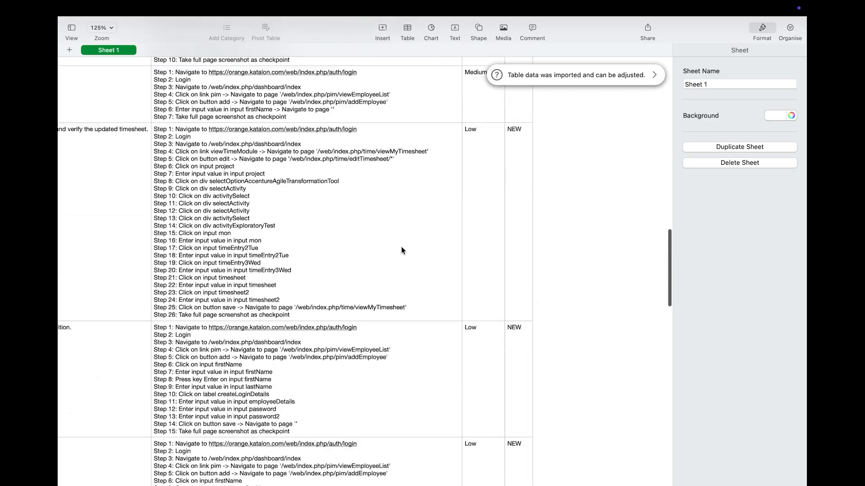
scroll(402, 251, "down", 10)
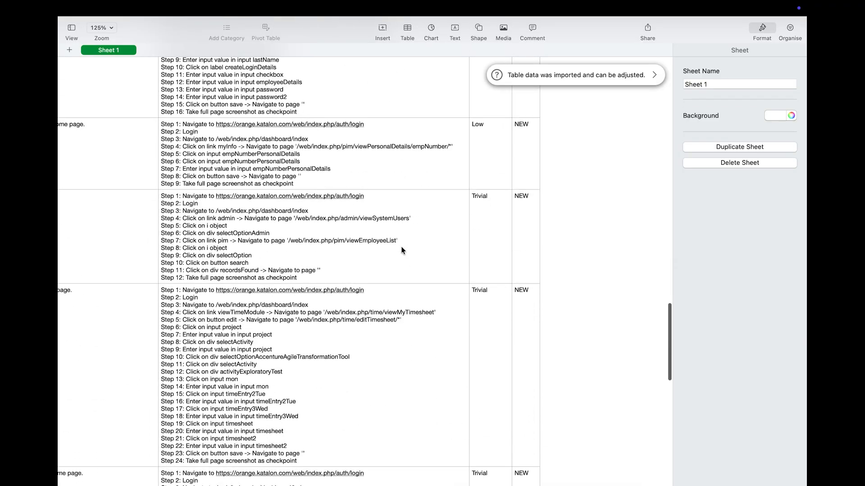
Step: Return to the first rows of the sheet and read across from Flow ID to Flow Priority and Status
scroll(402, 250, "up", 20)
scroll(402, 251, "left", 2)
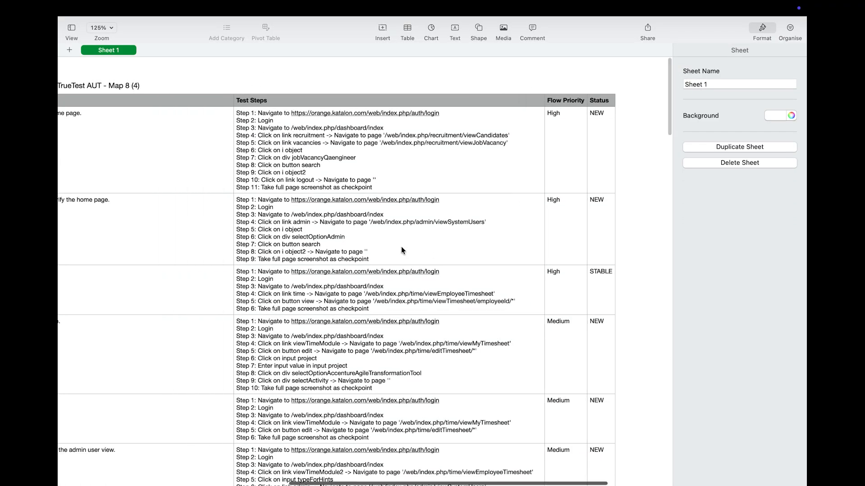
scroll(402, 251, "left", 10)
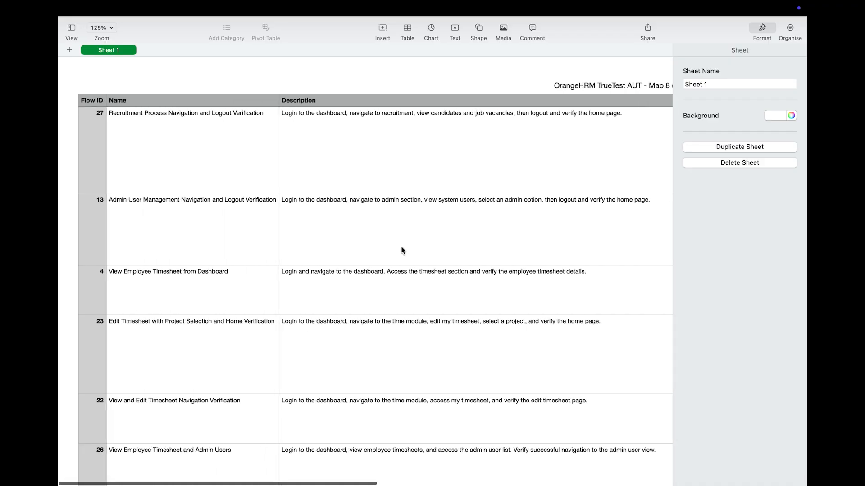
scroll(402, 250, "right", 10)
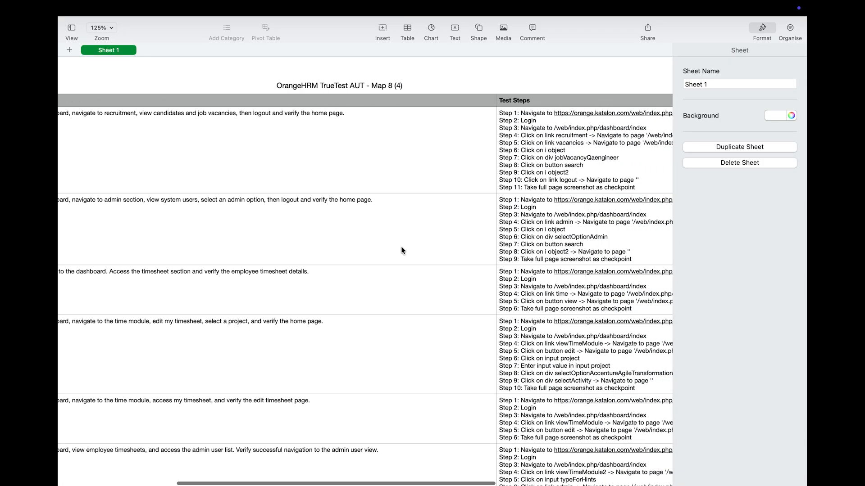
scroll(402, 251, "right", 10)
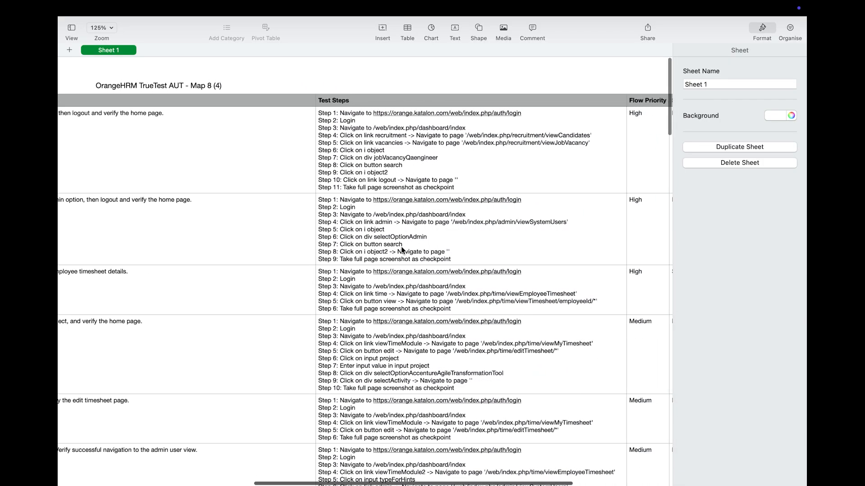
scroll(402, 251, "right", 5)
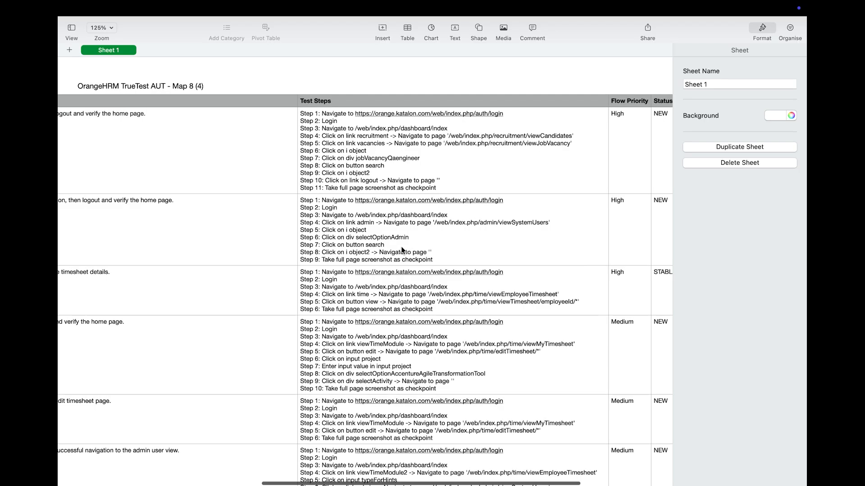
Step: Inspect the Test Steps cells of the Medium priority flows in rows 11 and 8
scroll(402, 250, "down", 15)
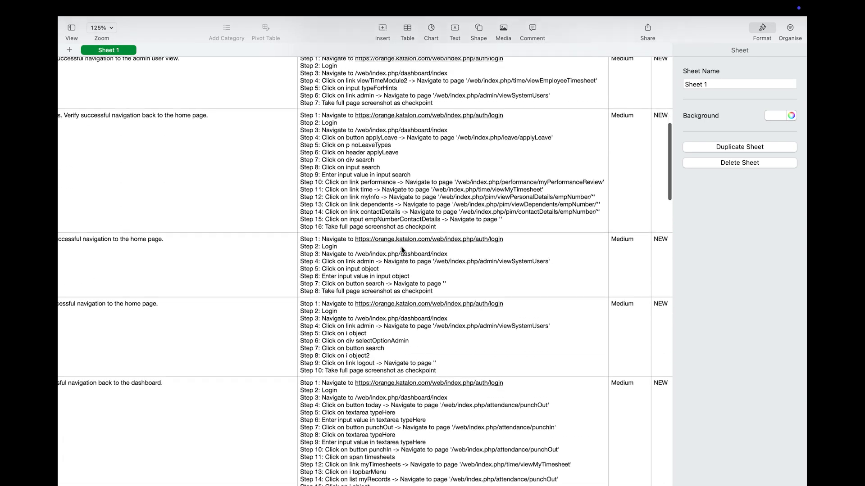
scroll(403, 251, "down", 2)
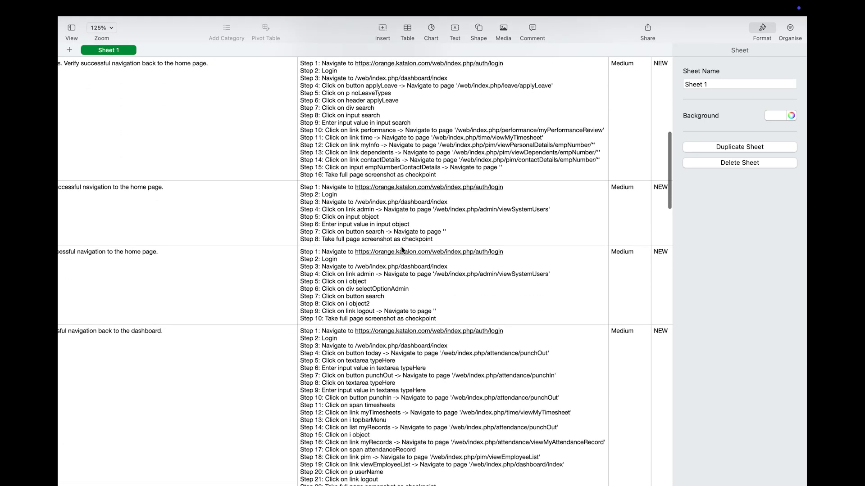
left_click(391, 334)
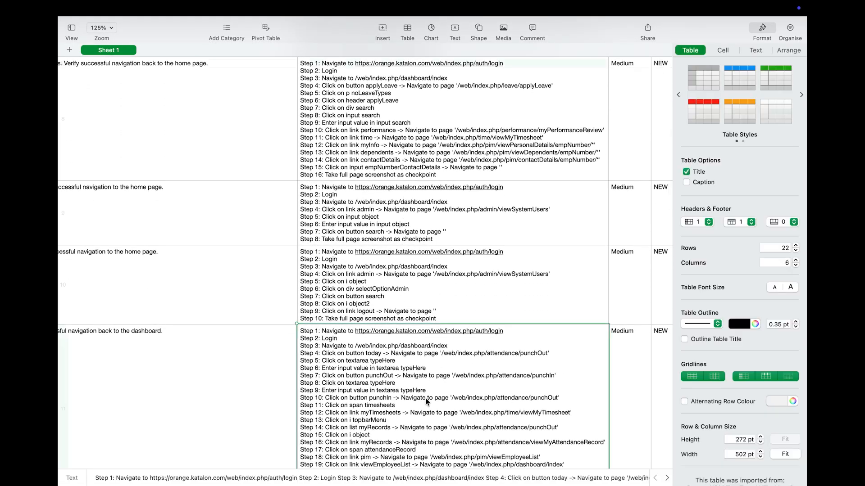
left_click(425, 142)
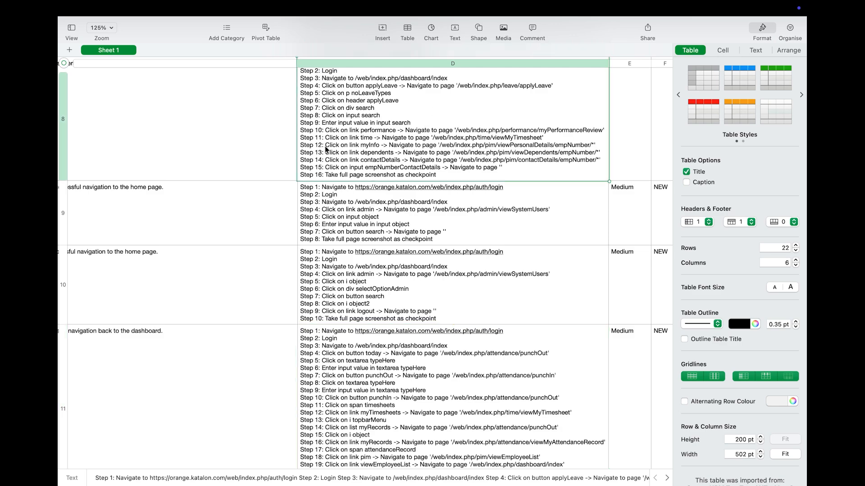
scroll(326, 148, "up", 1)
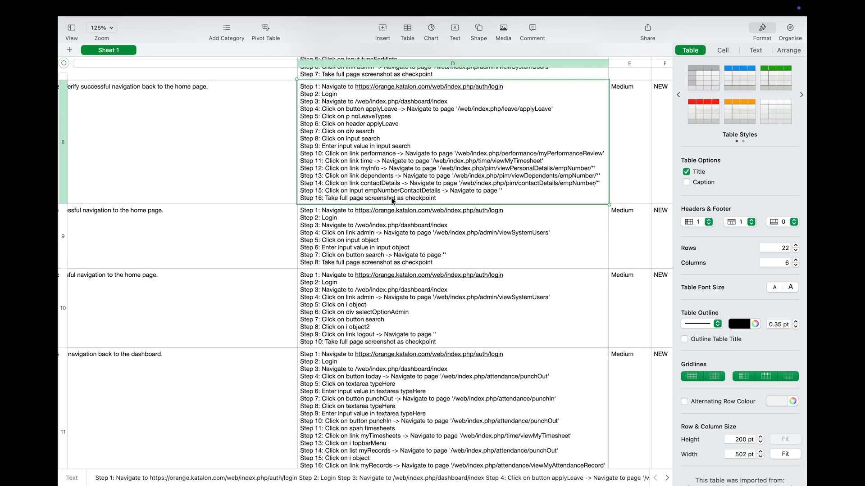
scroll(391, 201, "up", 5)
scroll(392, 201, "up", 5)
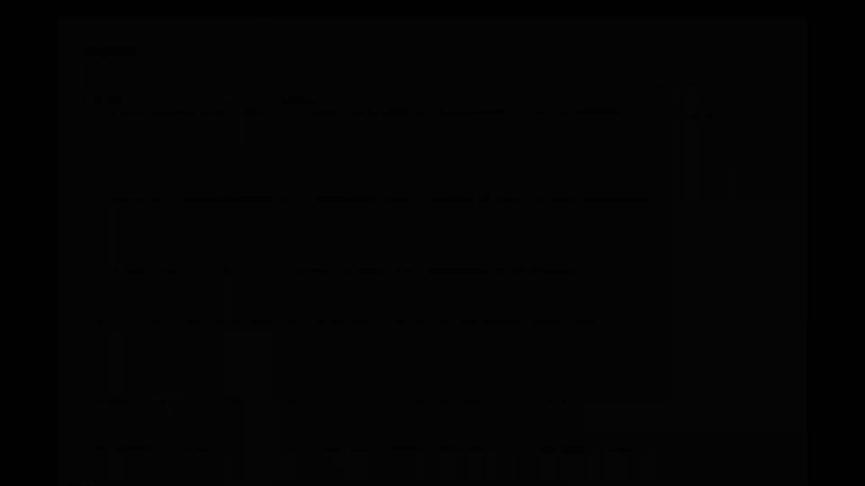
Step: Review the exported sheet again from the Description column to Status, and go down through the Low and Trivial priority flows
scroll(435, 193, "right", 5)
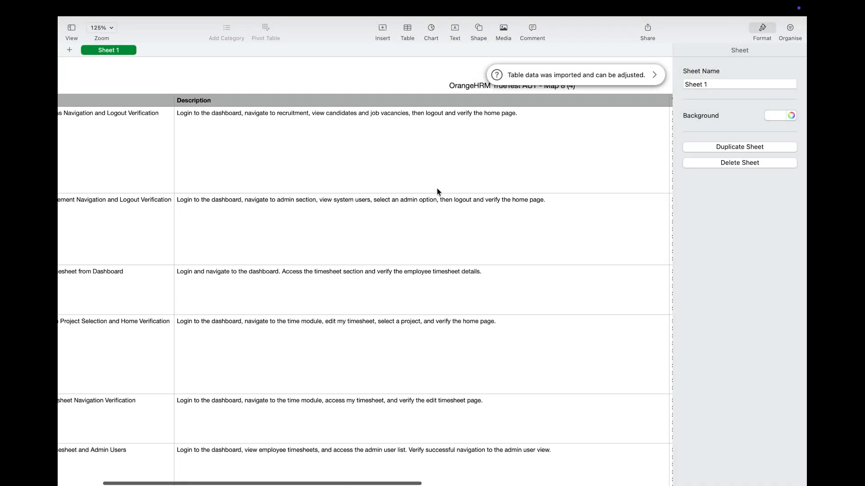
scroll(437, 192, "right", 7)
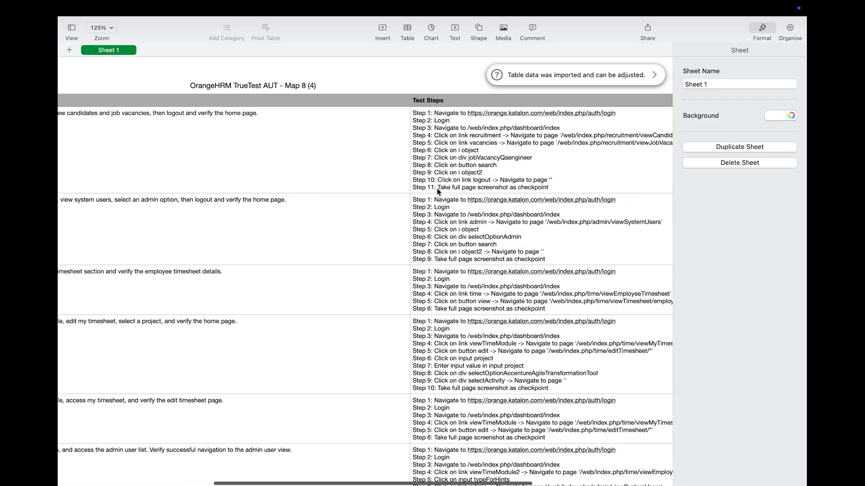
scroll(436, 191, "right", 3)
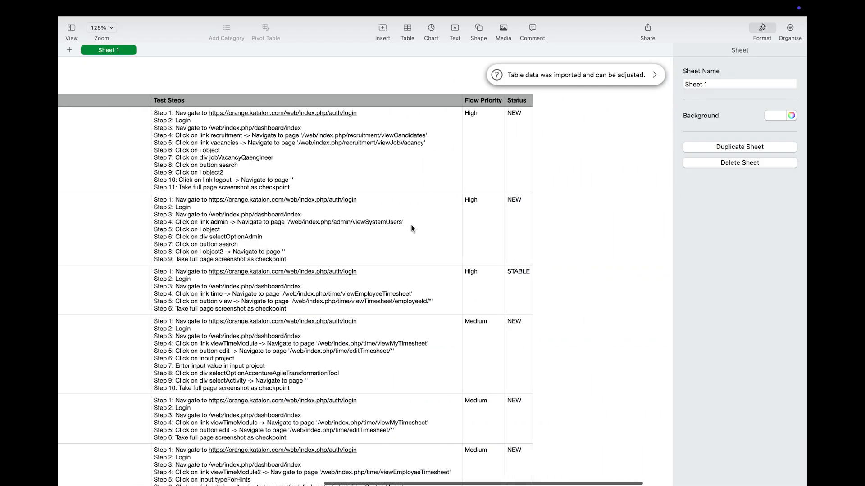
scroll(397, 248, "down", 4)
scroll(402, 251, "down", 15)
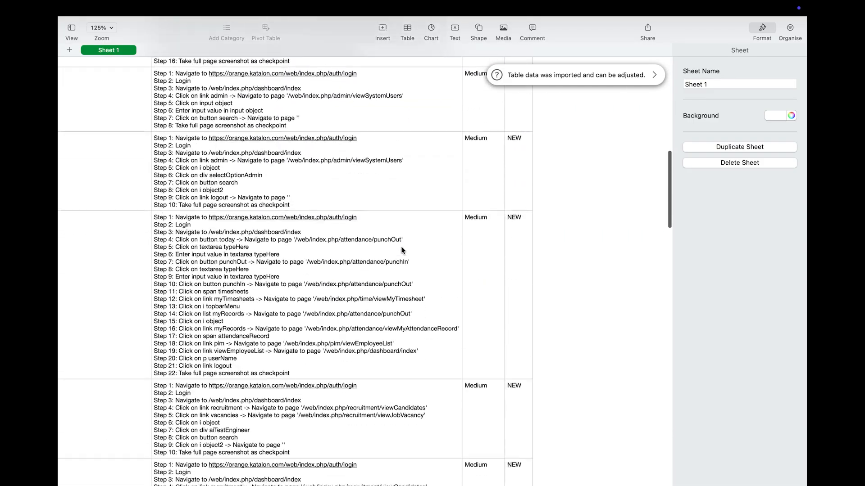
scroll(403, 251, "down", 10)
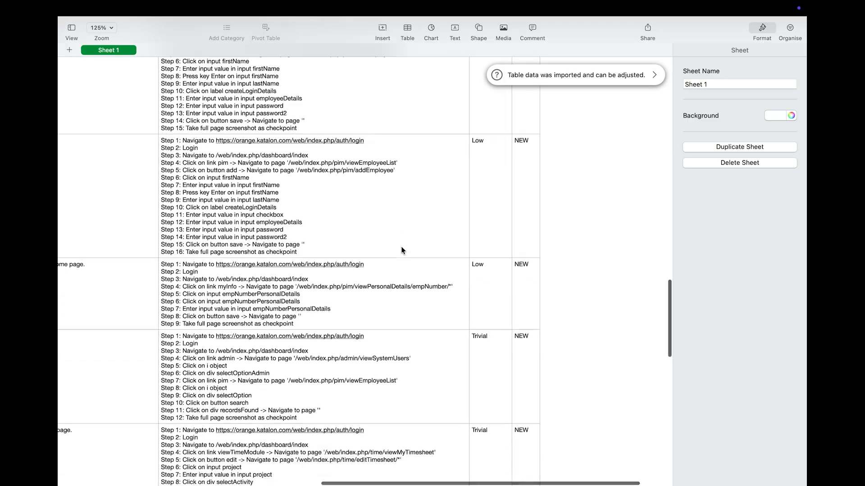
Step: Return to the first rows of the exported sheet and reread the descriptions, Test Steps, Flow Priority and Status down through the Medium priority flows
scroll(402, 251, "up", 20)
scroll(403, 250, "left", 3)
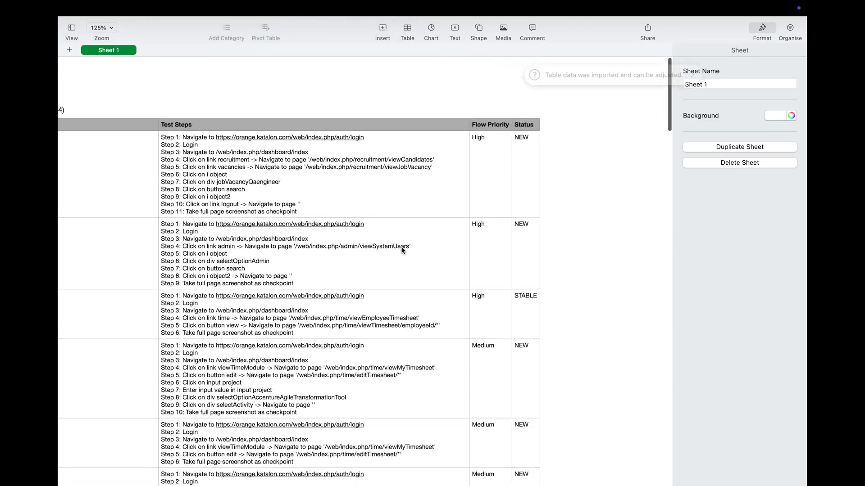
scroll(402, 250, "left", 10)
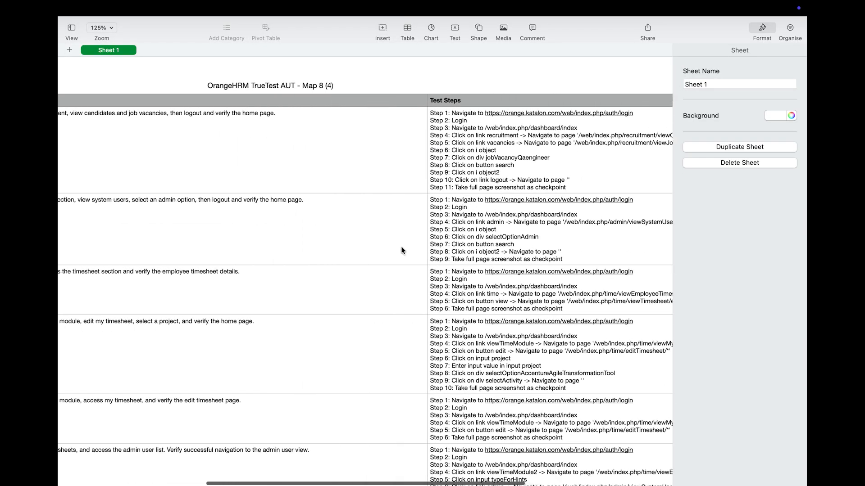
scroll(402, 250, "right", 6)
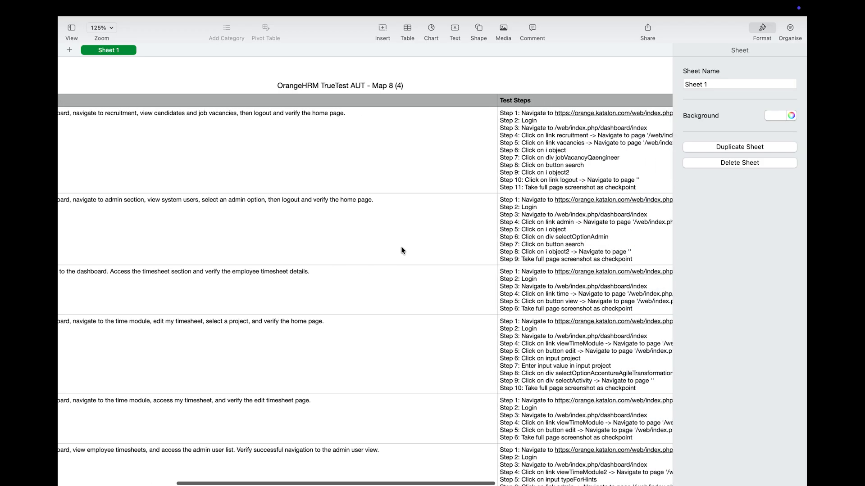
scroll(402, 251, "right", 8)
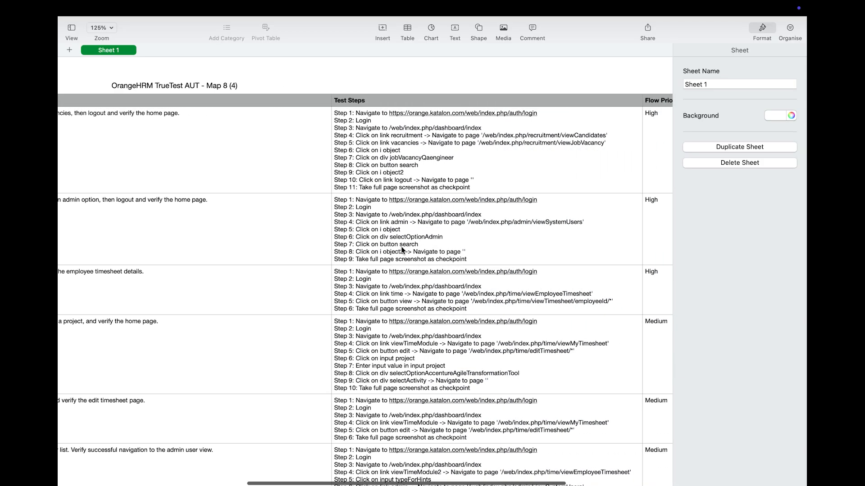
scroll(403, 251, "right", 2)
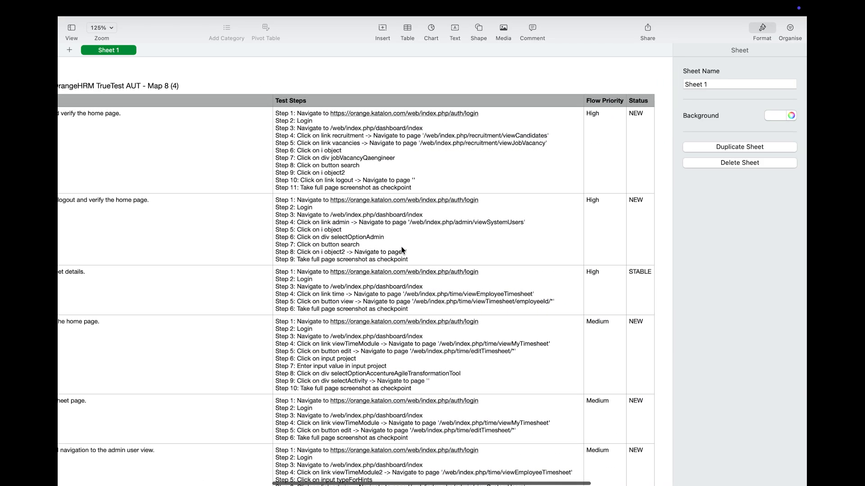
scroll(402, 251, "down", 15)
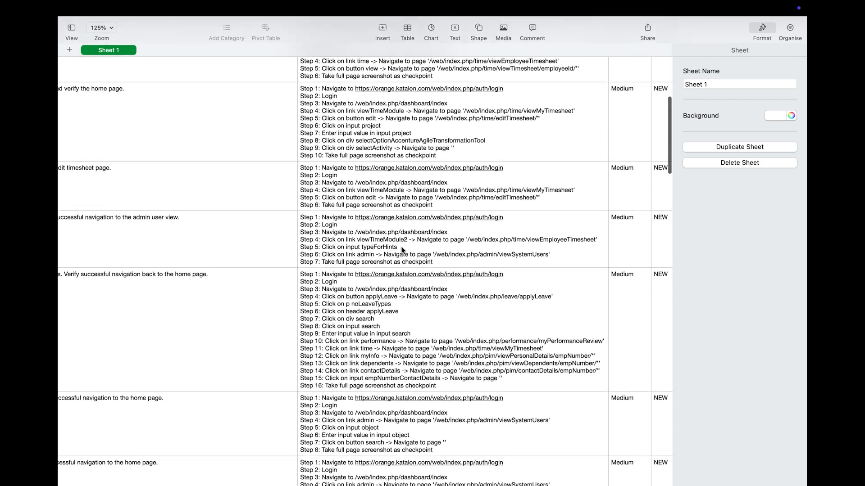
scroll(402, 250, "down", 1)
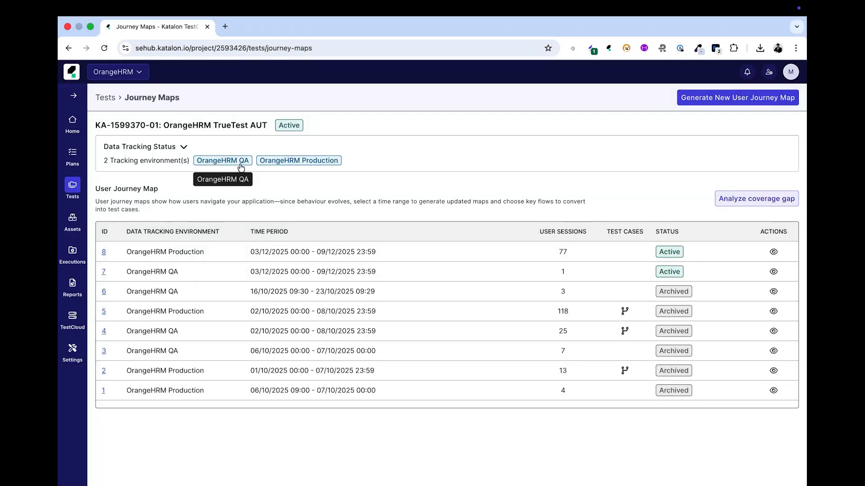
Step: Expand the Data Tracking Status on the Journey Maps page and examine the OrangeHRM QA and OrangeHRM Production environments
left_click(184, 147)
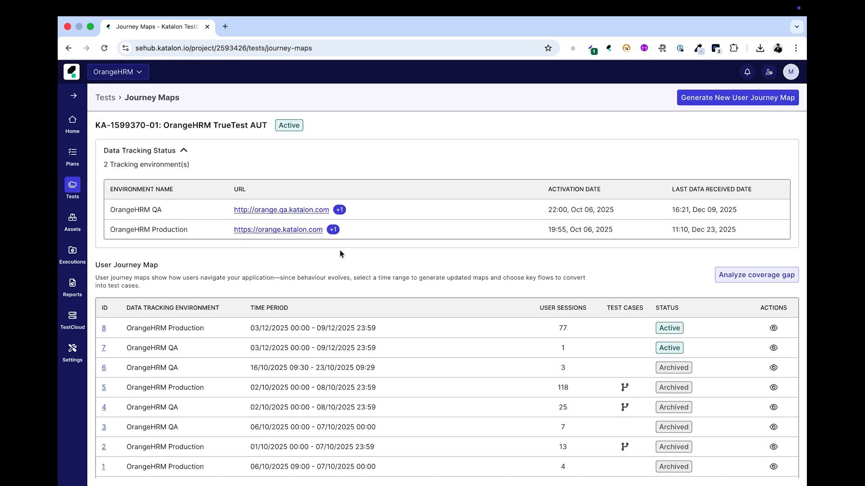
left_click_drag(110, 210, 231, 245)
left_click(234, 249)
left_click_drag(109, 209, 191, 237)
left_click(212, 238)
Step: Analyze the coverage gap with OrangeHRM QA map 7 as primary and OrangeHRM Production map 8 as secondary
left_click(760, 275)
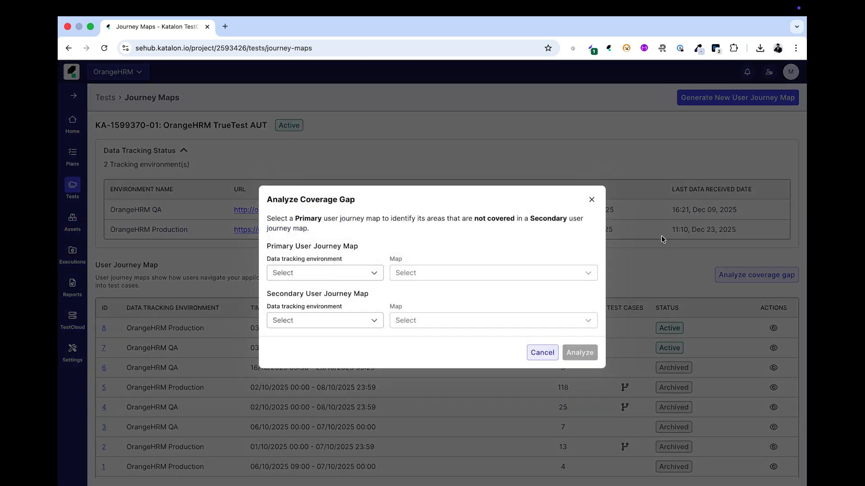
left_click(373, 275)
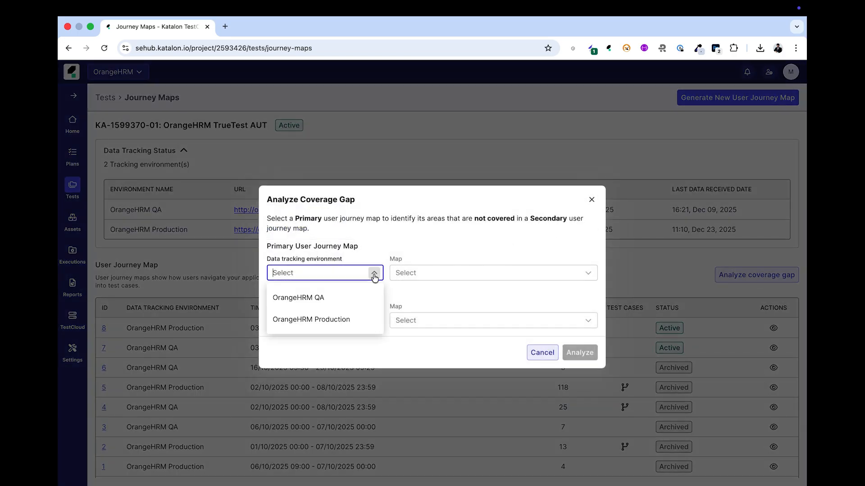
left_click(334, 295)
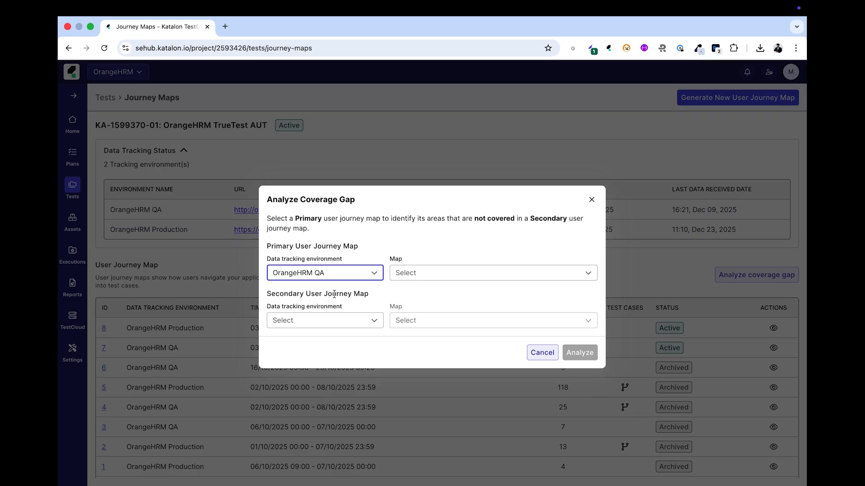
left_click(373, 320)
left_click(346, 367)
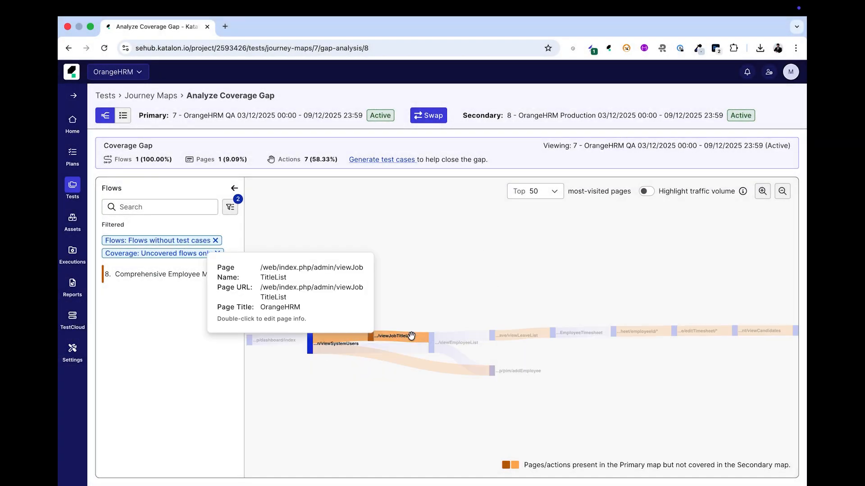
Step: Raise the viewJobTitleList, viewLeaveList, employeeId and editTimesheet nodes above the gap map's main line, and inspect the action between addEmployee and viewSystemUsers
left_click_drag(412, 336, 412, 255)
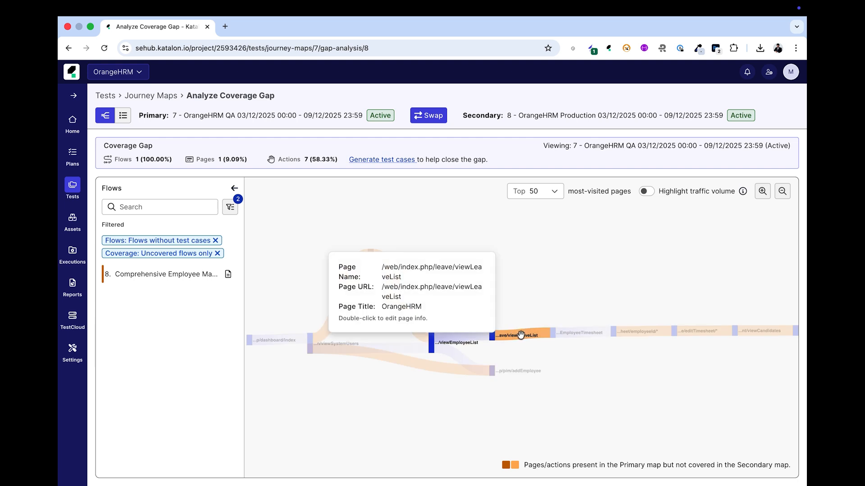
left_click_drag(516, 336, 514, 256)
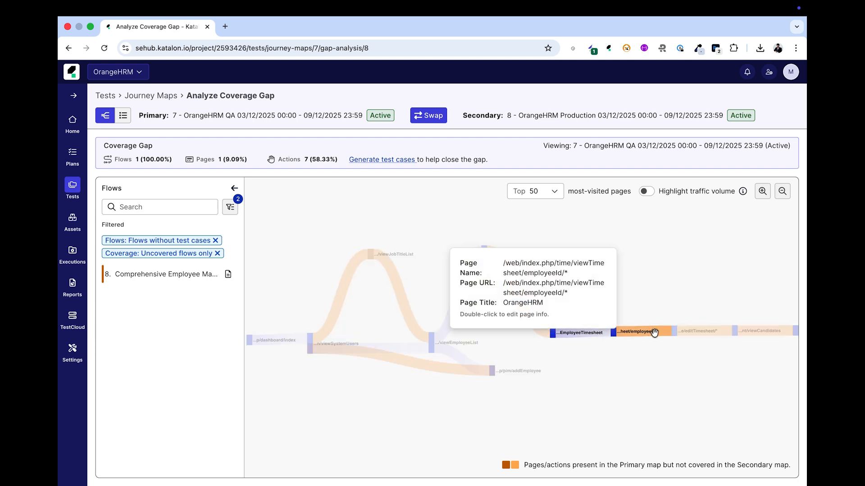
left_click_drag(654, 331, 639, 245)
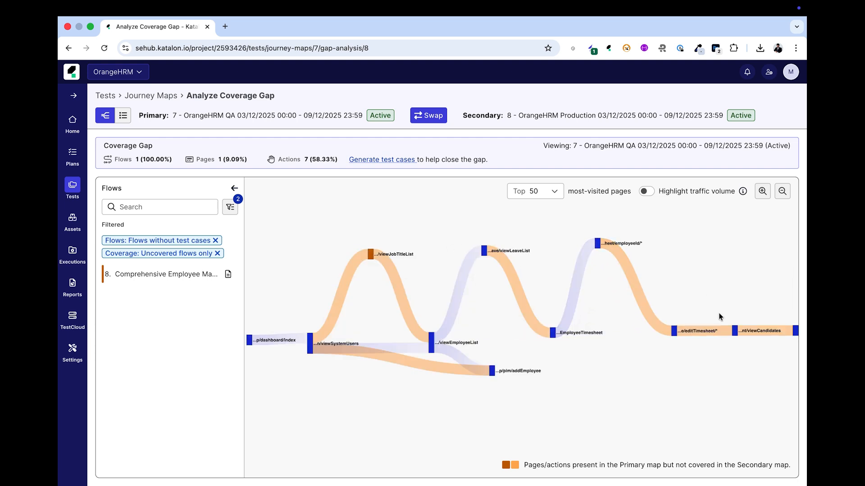
left_click_drag(696, 332, 700, 241)
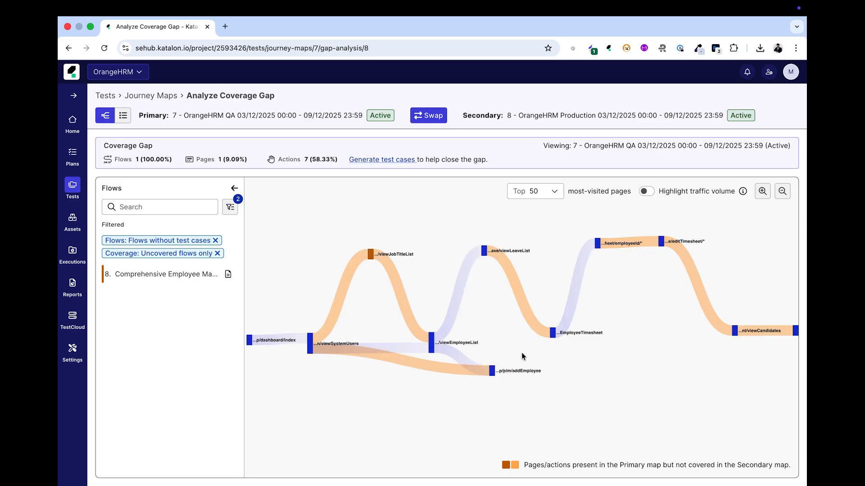
mouse_move(458, 371)
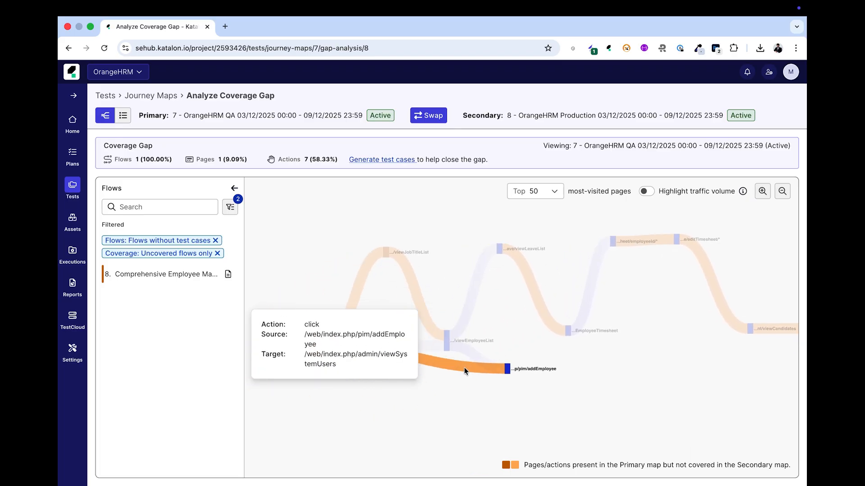
left_click_drag(431, 347, 426, 375)
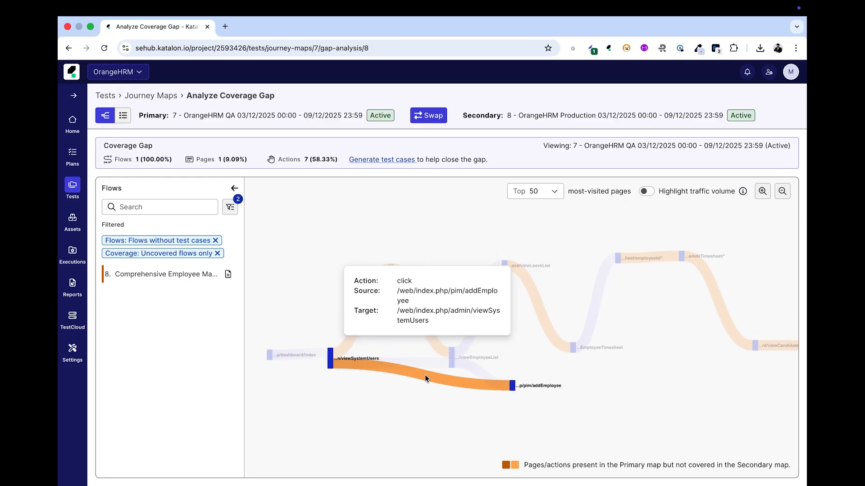
Step: Open the details of uncovered flow 8, Comprehensive Employee Management And Timesheet Workflow, and examine its test steps
left_click(188, 278)
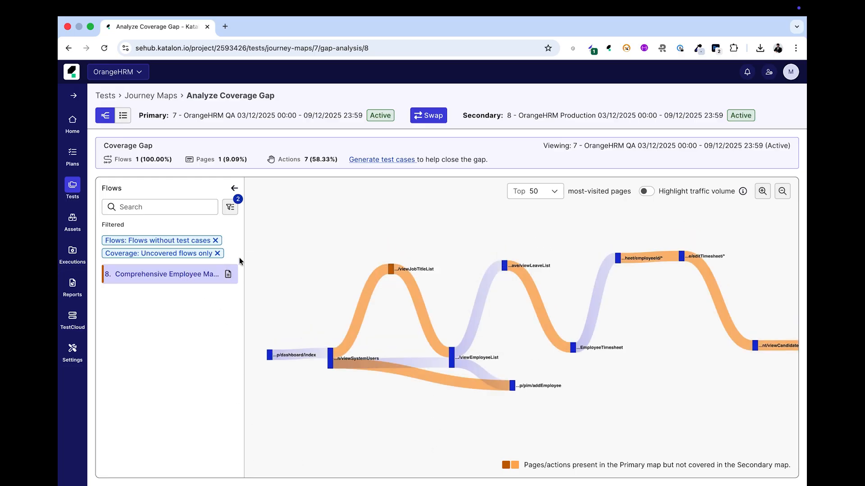
left_click(228, 274)
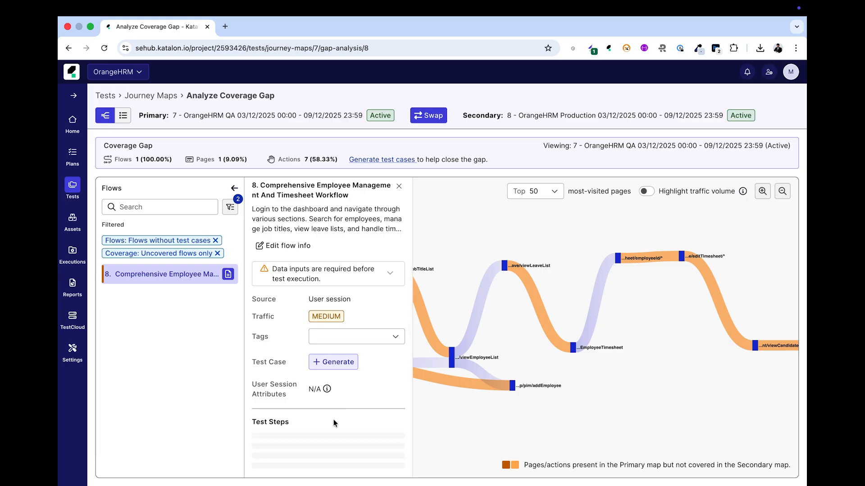
scroll(333, 420, "down", 15)
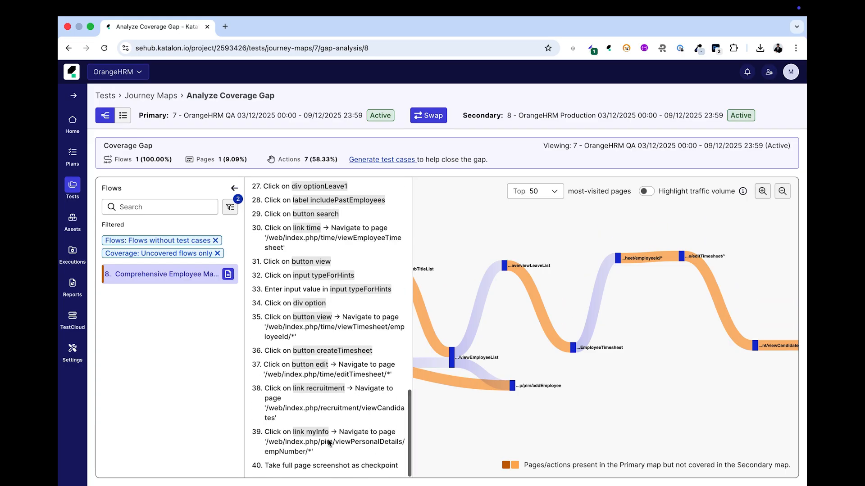
scroll(330, 443, "up", 15)
scroll(330, 443, "down", 2)
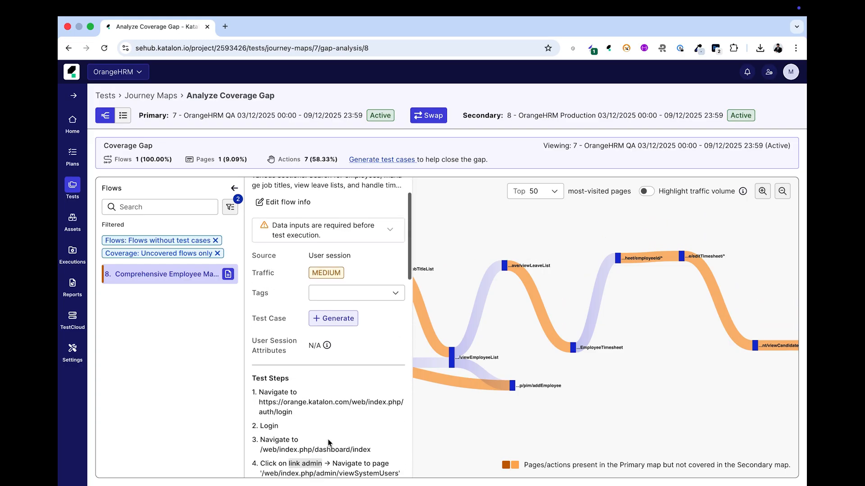
scroll(328, 442, "down", 4)
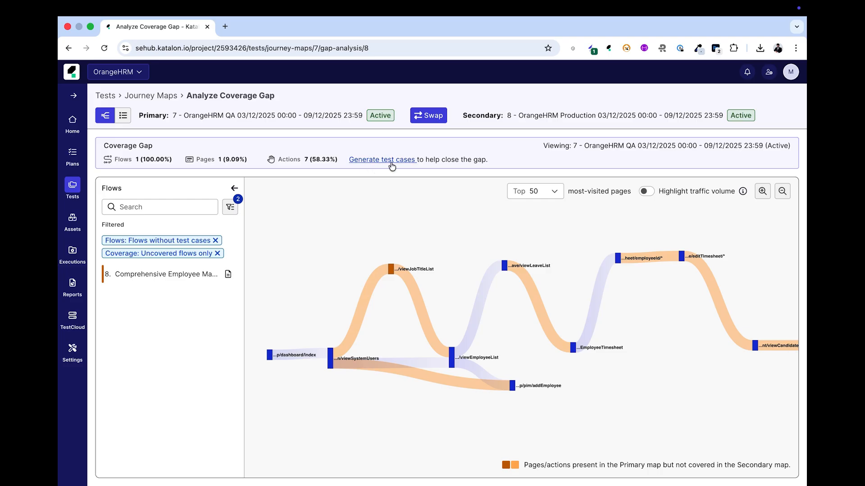
Step: Highlight the Coverage Gap hint about generating test cases to help close the gap, and clear the selection
left_click_drag(349, 161, 417, 164)
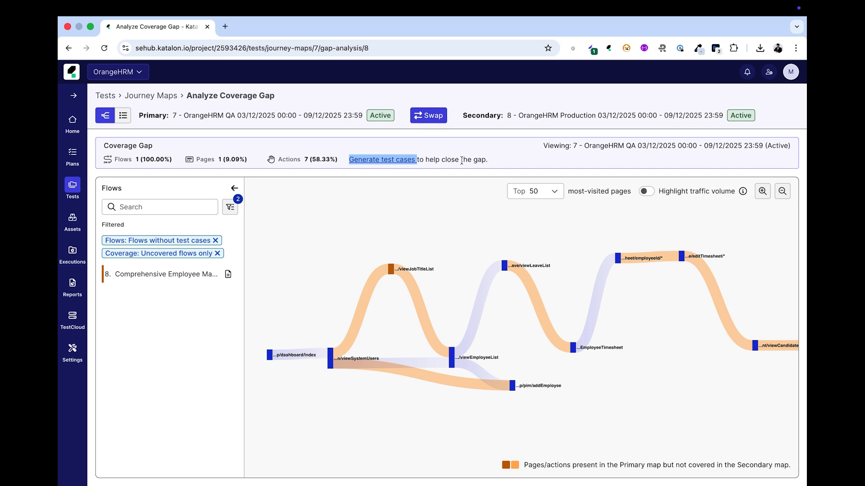
left_click_drag(494, 163, 348, 159)
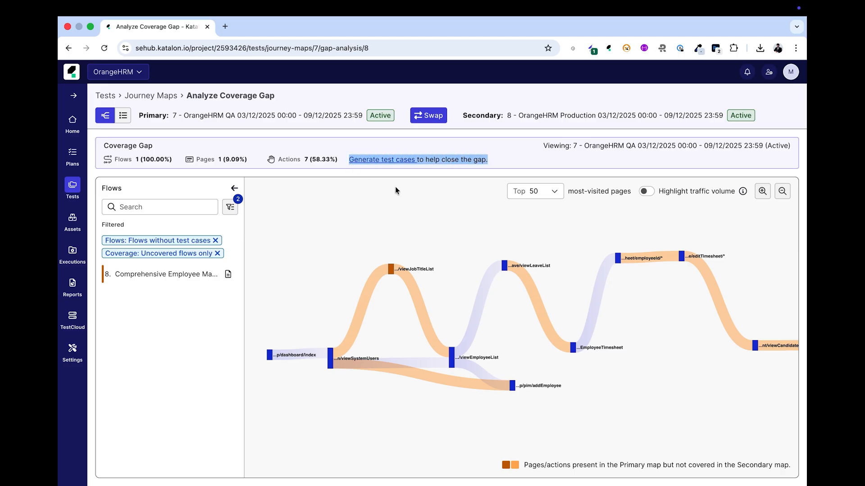
left_click(418, 175)
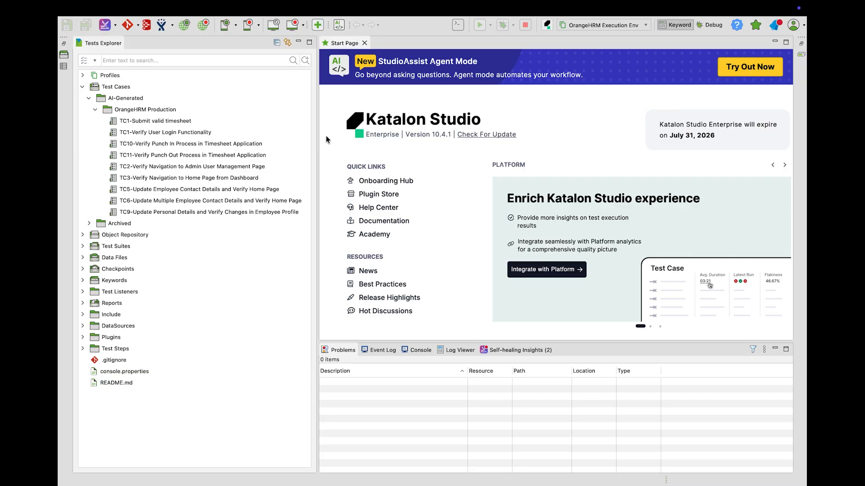
Step: In Katalon Studio, open test case TC1-Submit valid timesheet and expand Test Cases to the AI-Generated OrangeHRM Production folder
left_click(126, 112)
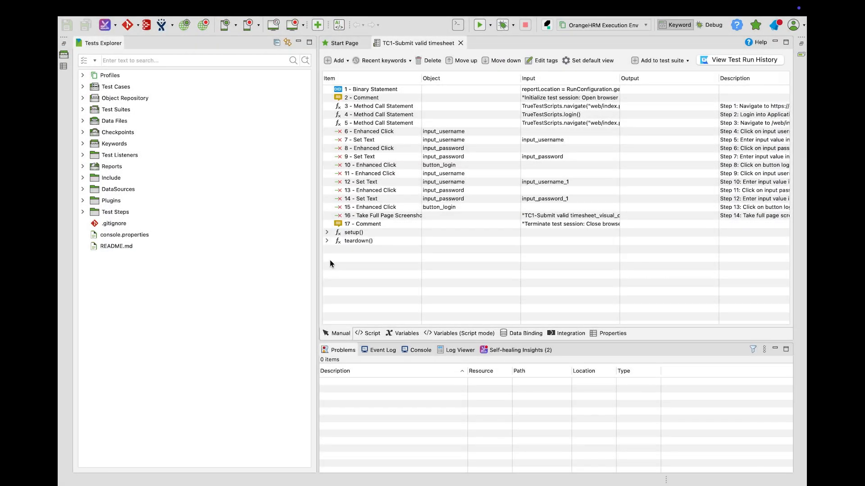
left_click(84, 88)
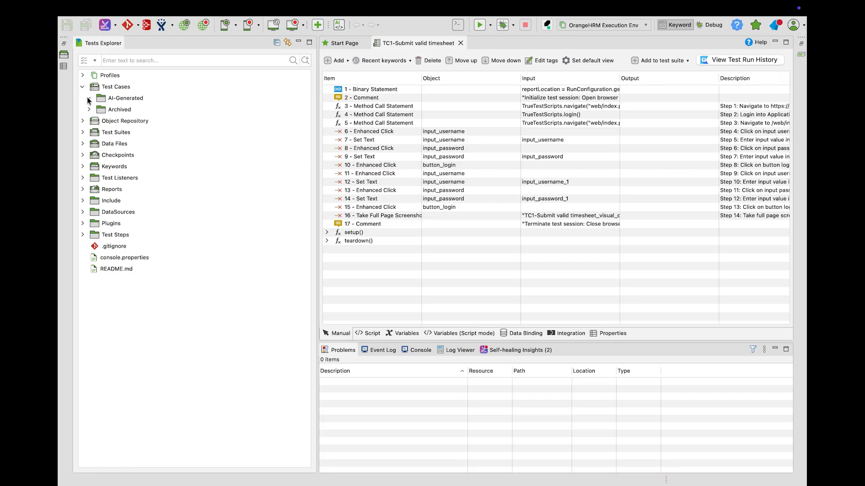
left_click(88, 98)
left_click(96, 110)
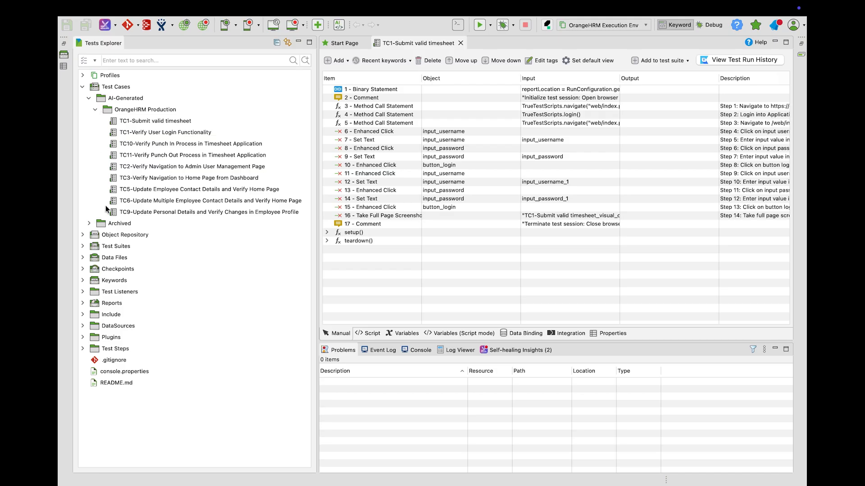
Step: Expand the Object Repository down to the page folders in AI-Generated, OrangeHRM Production
left_click(81, 235)
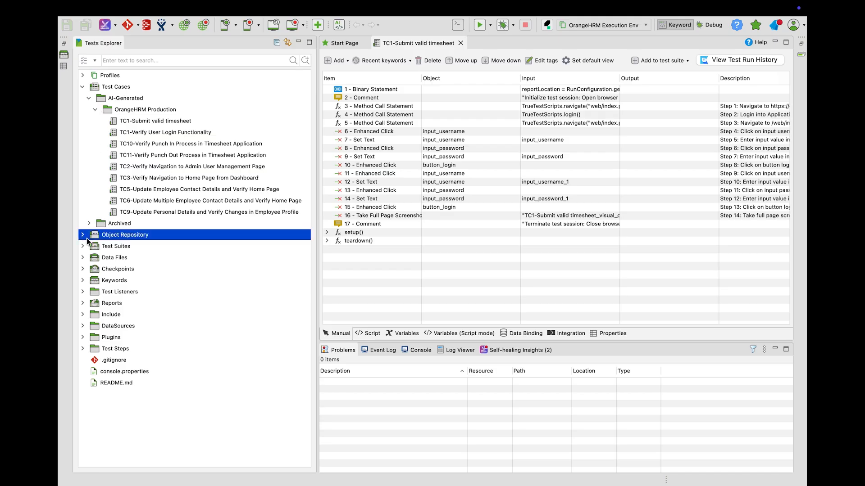
left_click(82, 234)
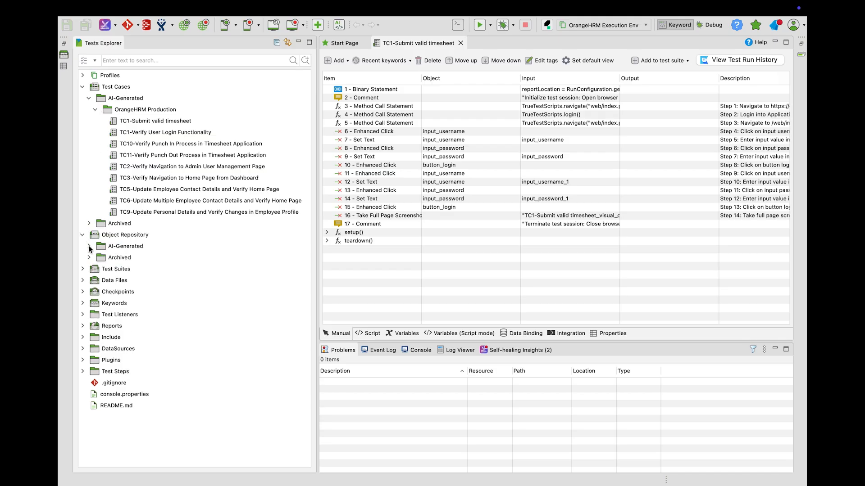
left_click(89, 247)
left_click(96, 258)
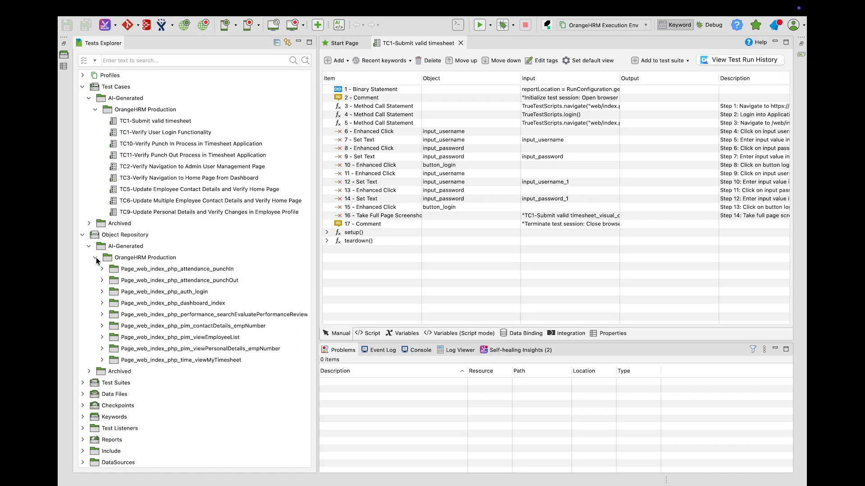
Step: Expand the Employee_Time test suite folder and the Company_And_Projects and Employee_Onboarding data file folders
scroll(96, 261, "down", 5)
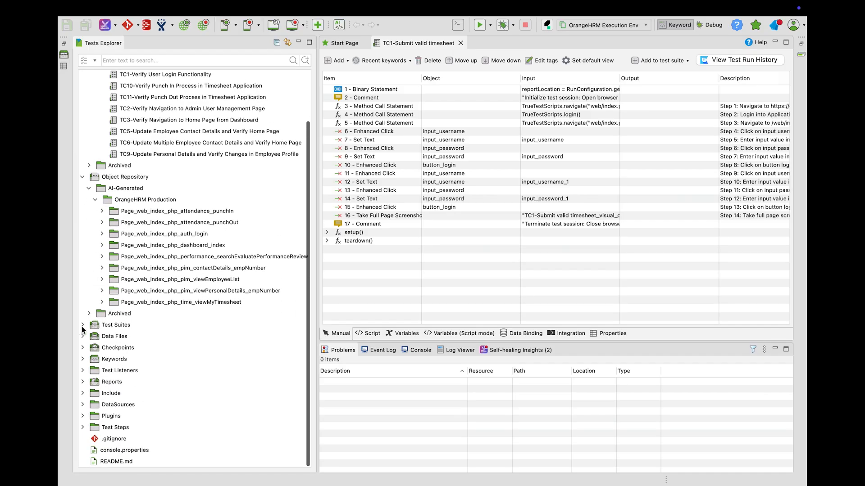
left_click(82, 325)
left_click(89, 337)
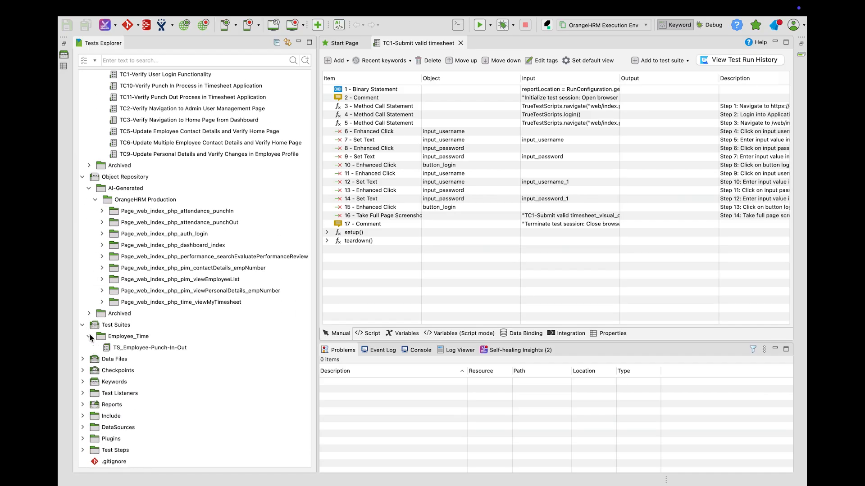
scroll(90, 338, "down", 2)
left_click(83, 337)
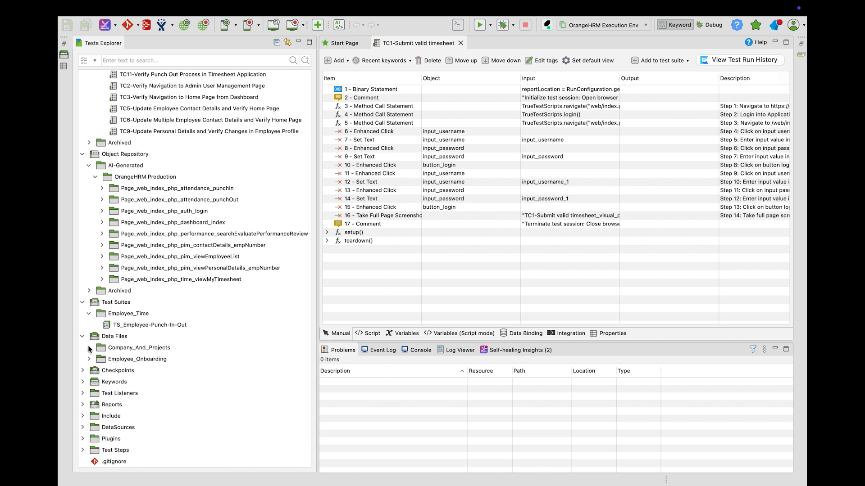
left_click(90, 347)
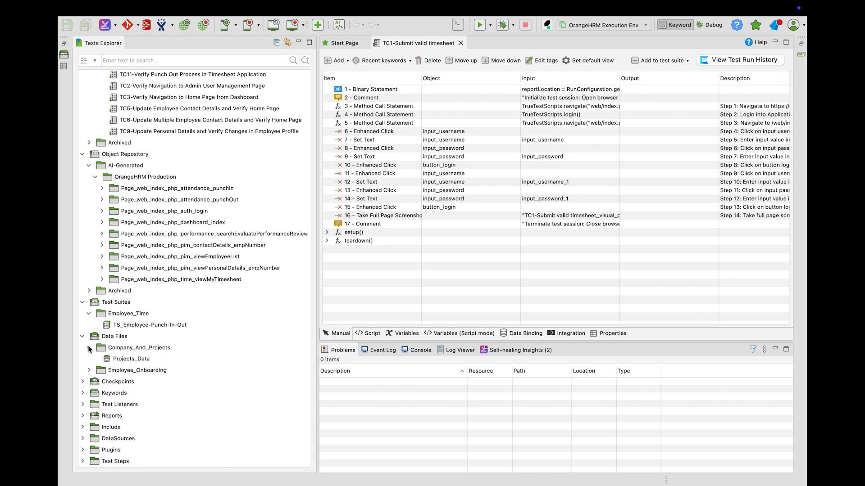
left_click(89, 370)
scroll(212, 202, "up", 5)
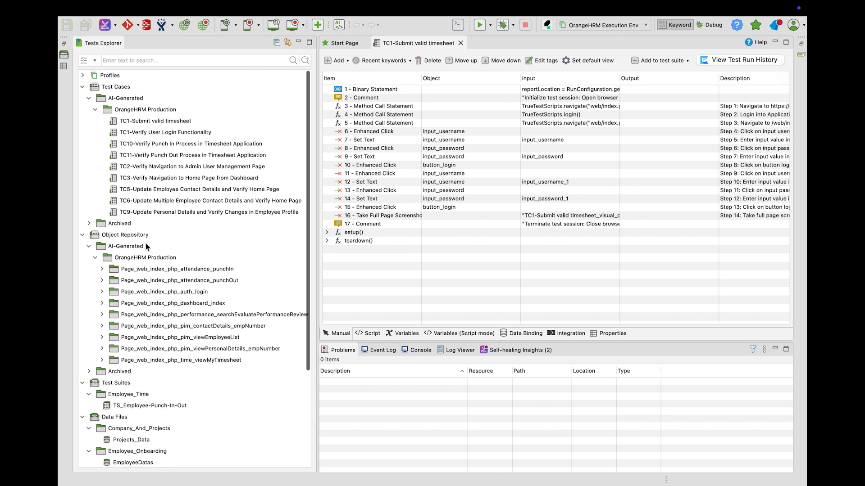